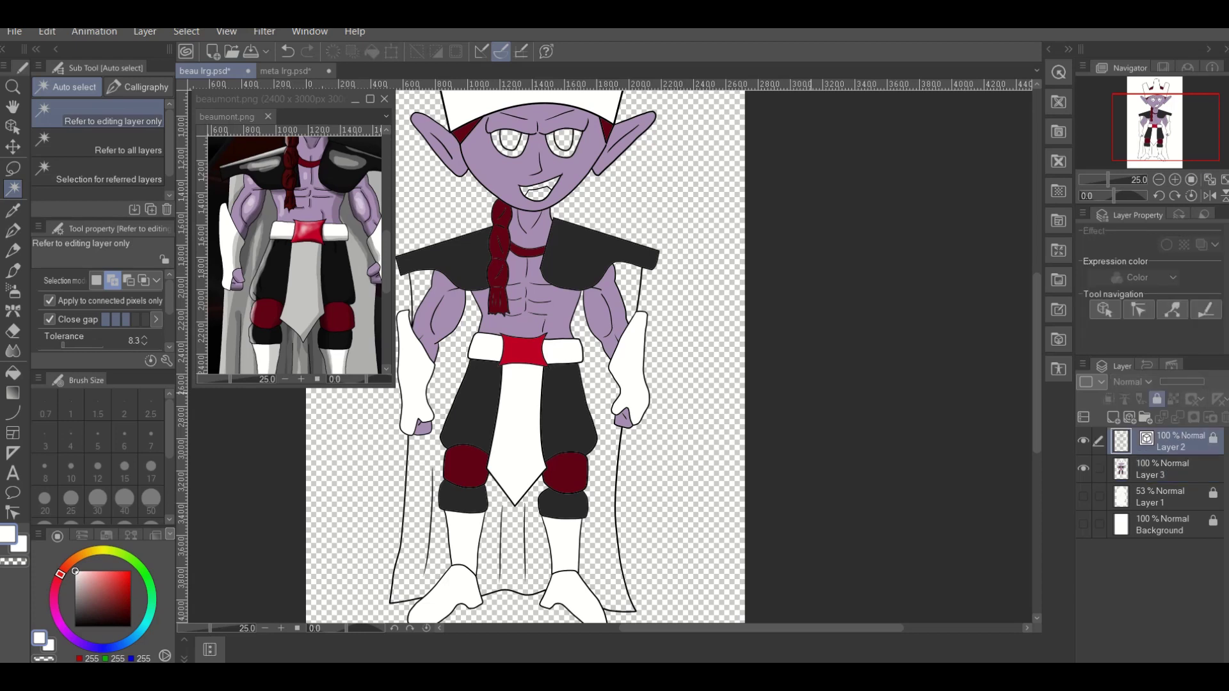
# Select all the enclosed cape areas around the arms and legs on the line-art layer, Layer 2.
pyautogui.click(627, 288)
pyautogui.click(601, 486)
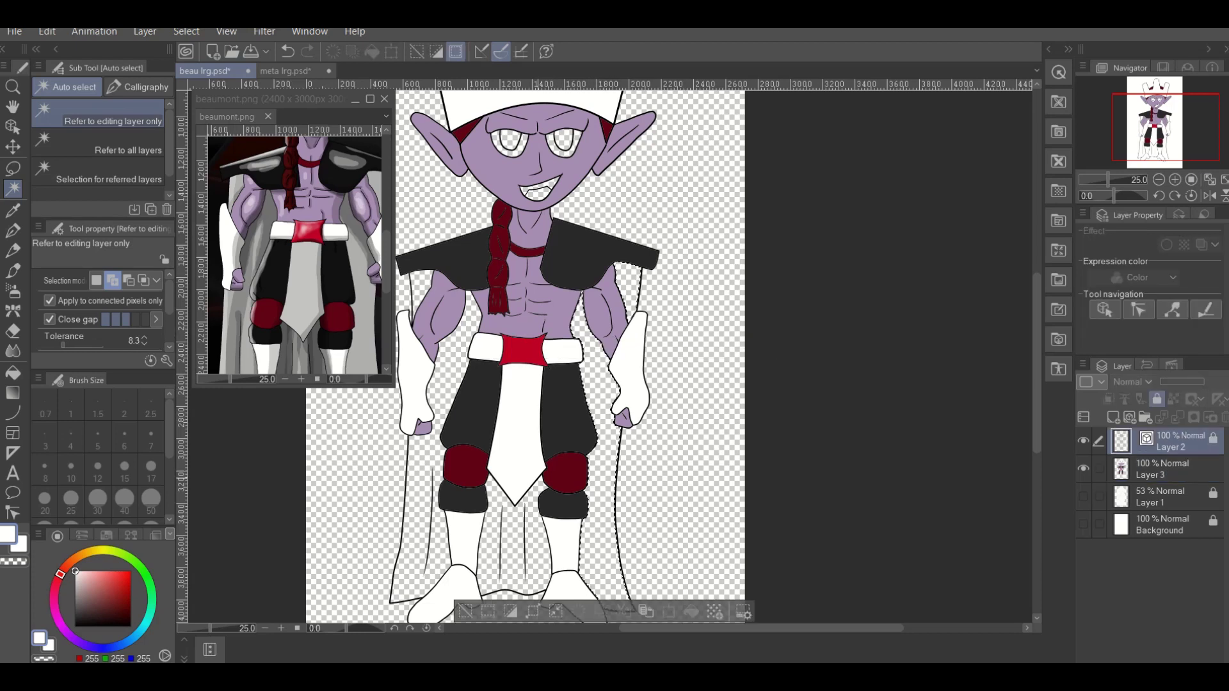
pyautogui.click(512, 551)
pyautogui.click(416, 525)
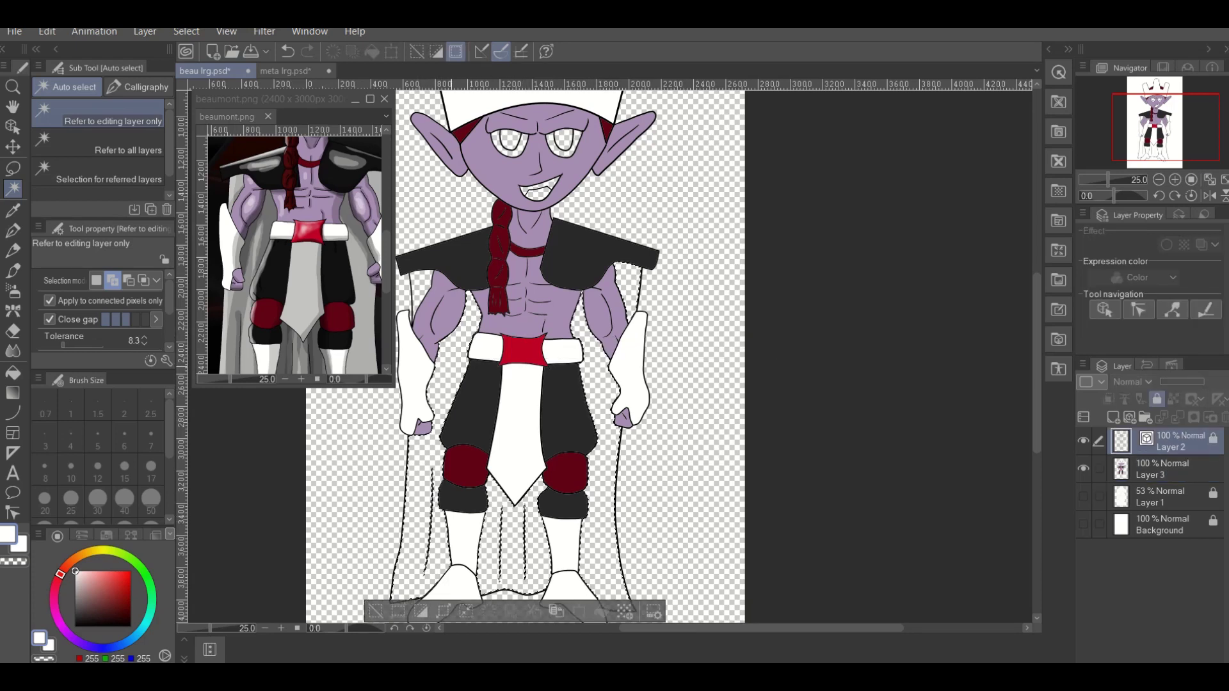
# Fill the selected cape areas on Layer 3 with the grey sampled from the cape in beaumont.png and clear the selection.
pyautogui.press('i')
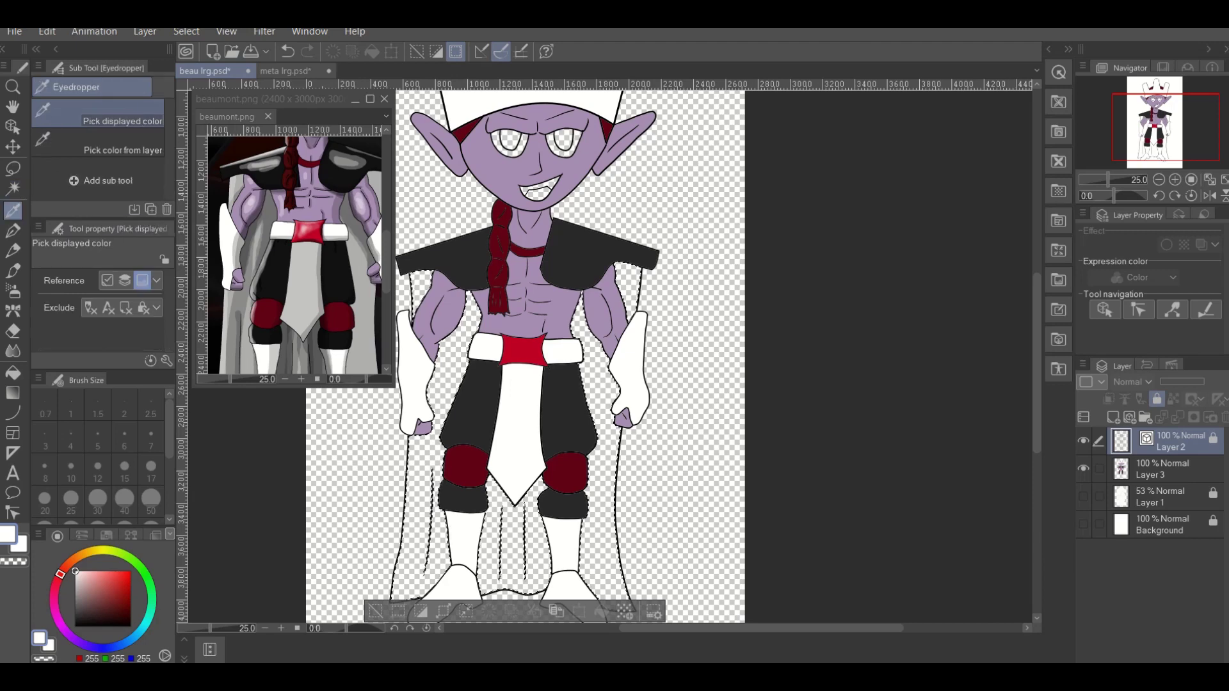
pyautogui.click(214, 292)
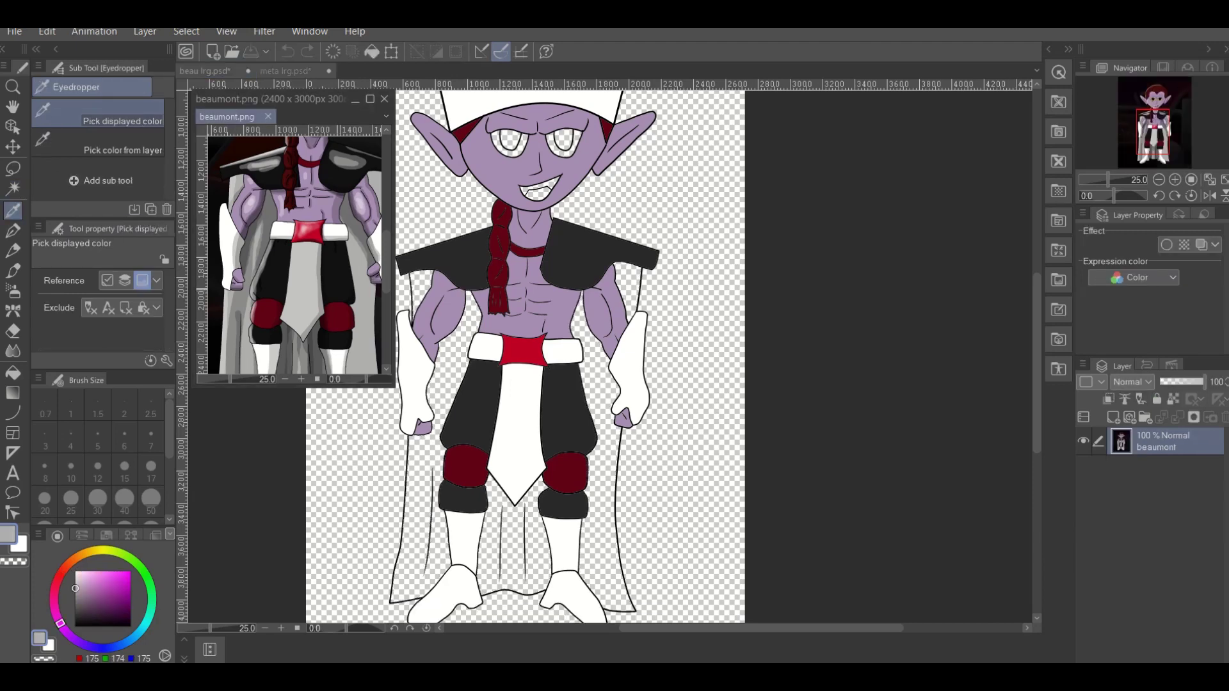
pyautogui.press('g')
pyautogui.click(205, 71)
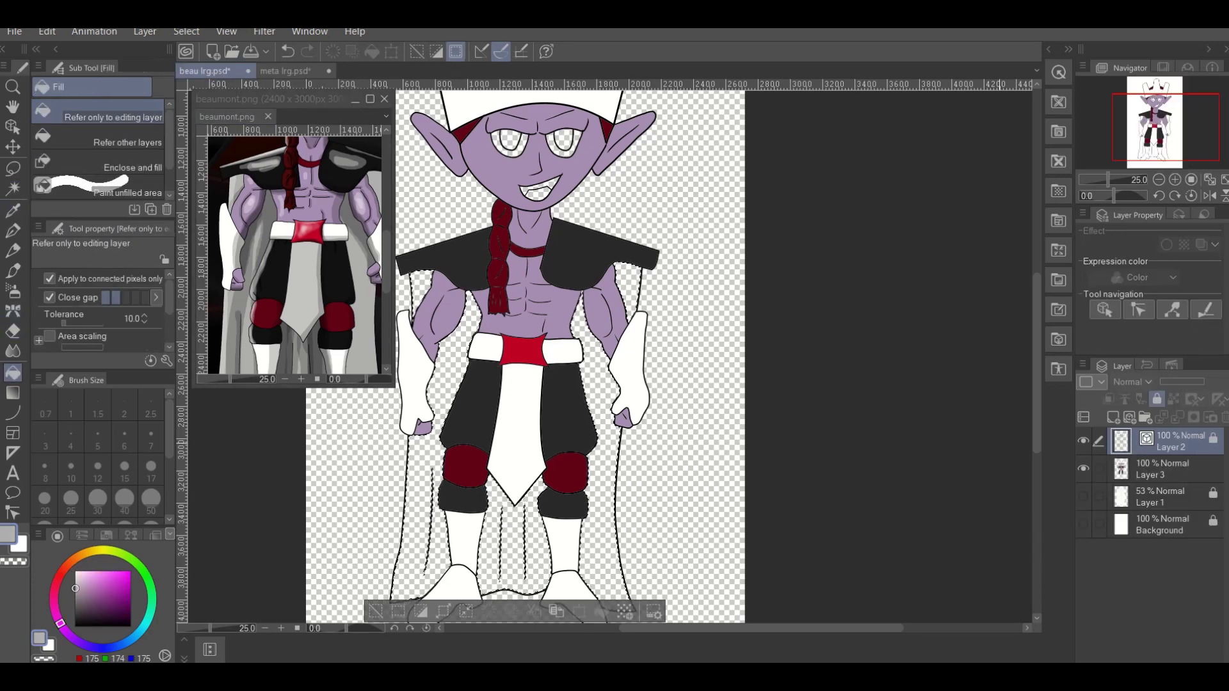
pyautogui.click(1162, 470)
pyautogui.click(605, 506)
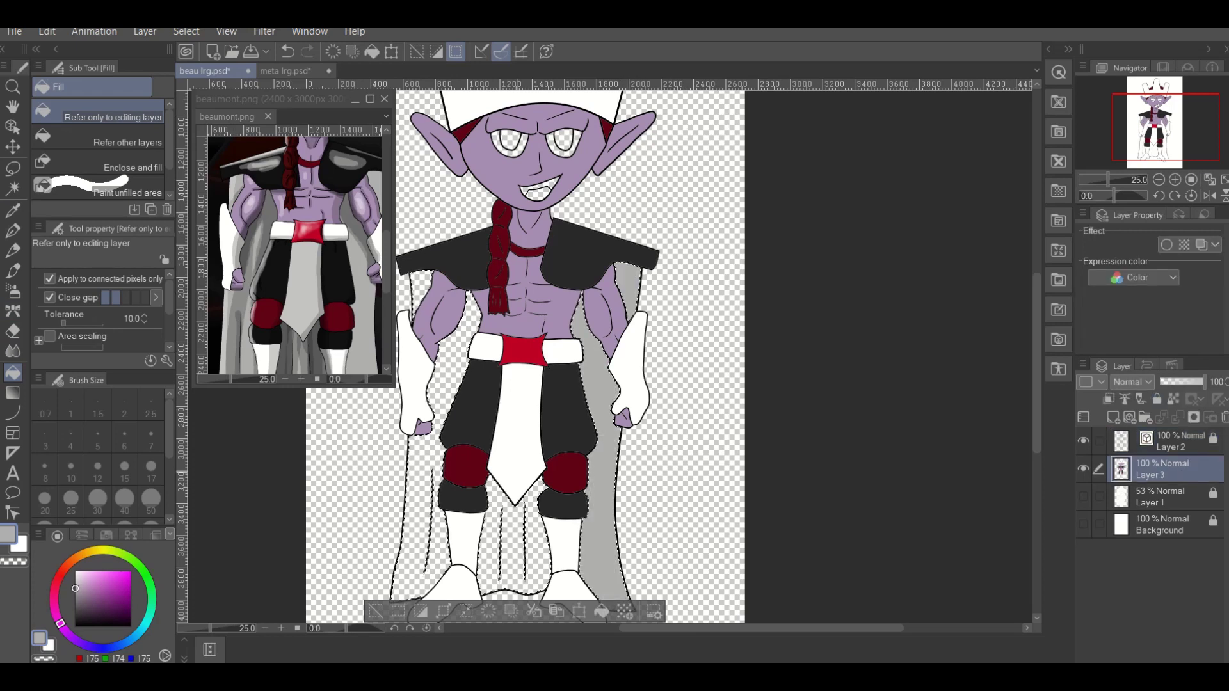
pyautogui.click(413, 486)
pyautogui.click(512, 551)
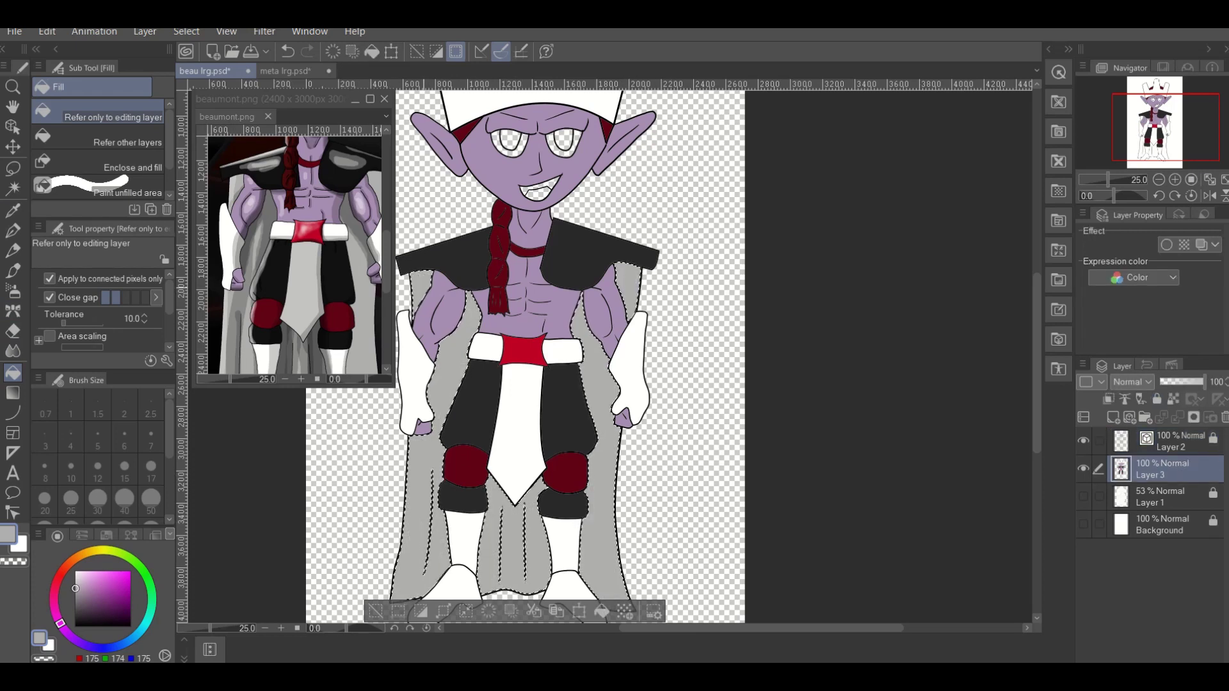
pyautogui.click(187, 31)
pyautogui.click(186, 31)
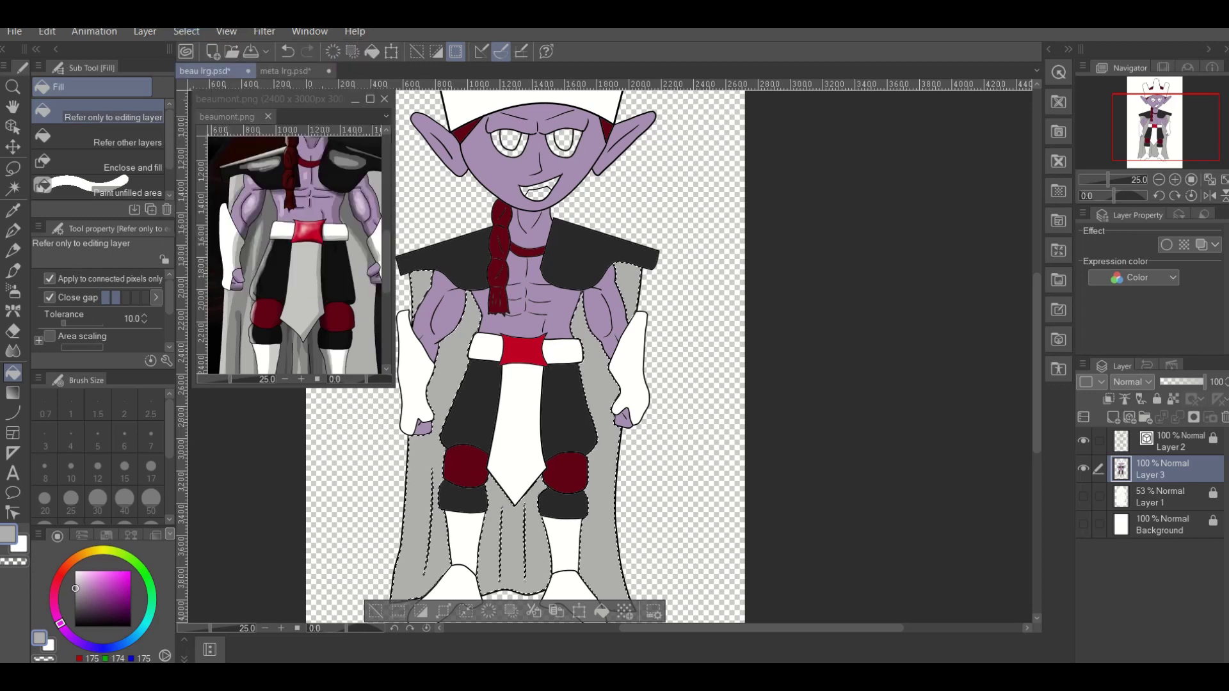
pyautogui.click(186, 31)
pyautogui.click(216, 69)
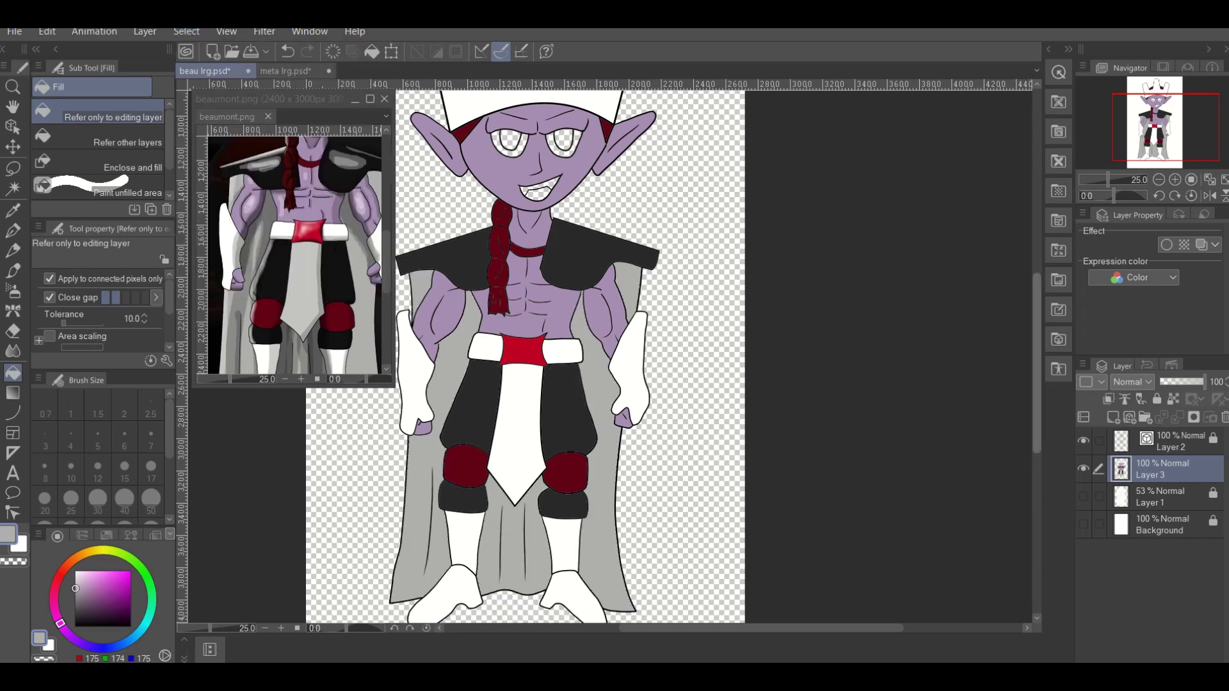
# Select both pupils on Layer 2, fill them with black on Layer 3 and clear the selection.
pyautogui.scroll(5, 570, 358)
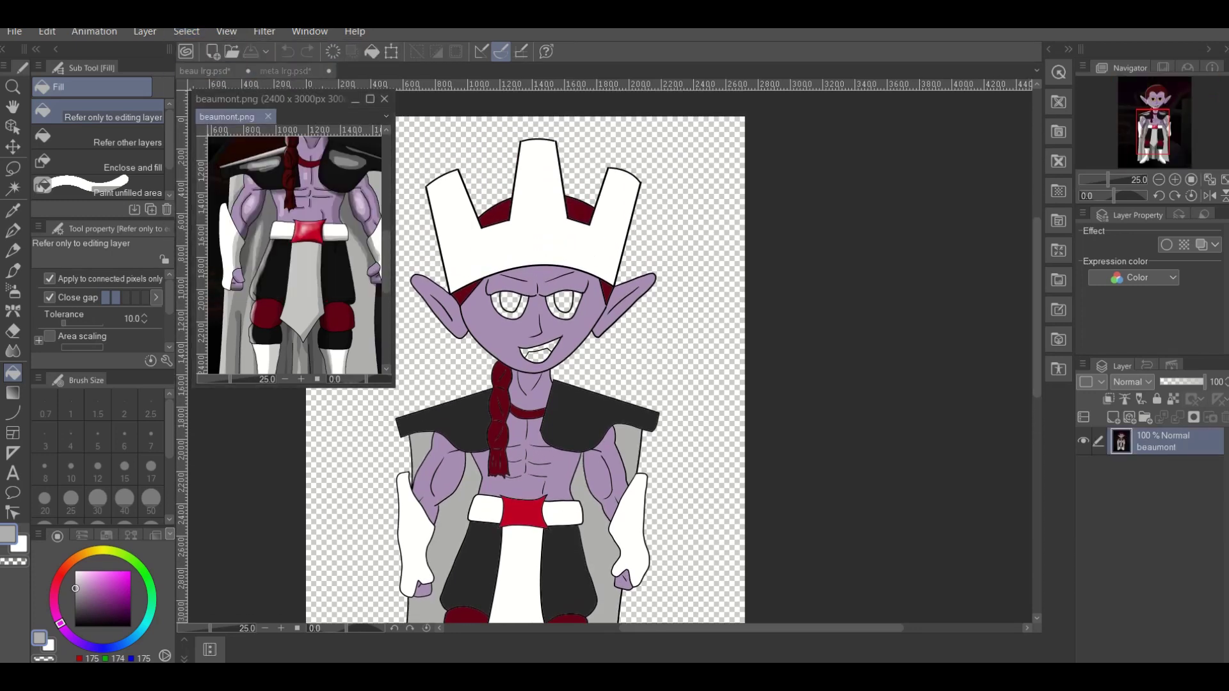
pyautogui.scroll(5, 295, 256)
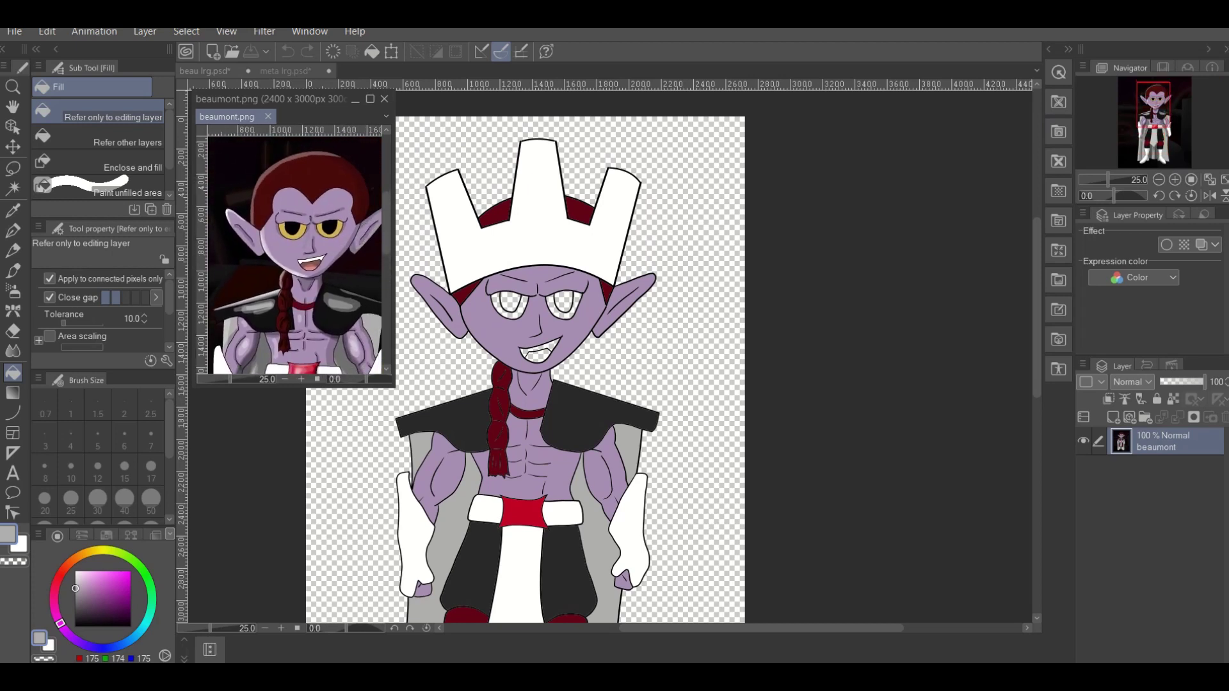
pyautogui.click(13, 188)
pyautogui.hotkey('ctrl', 'Tab')
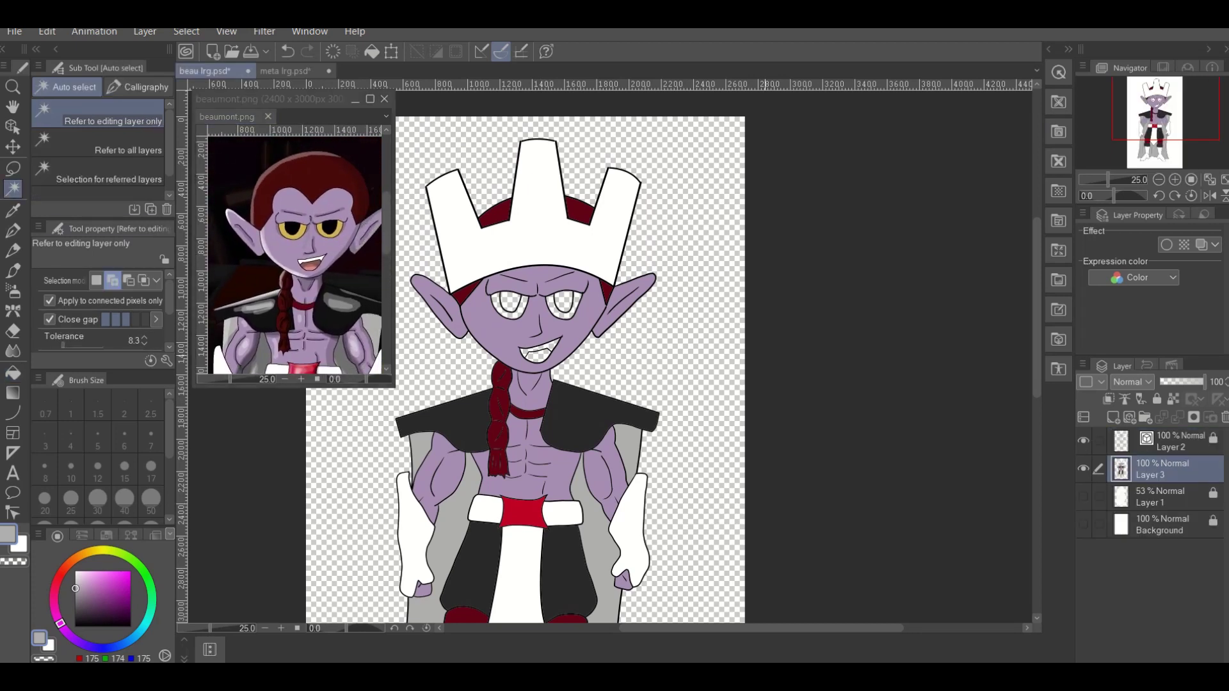
pyautogui.click(1172, 442)
pyautogui.click(510, 301)
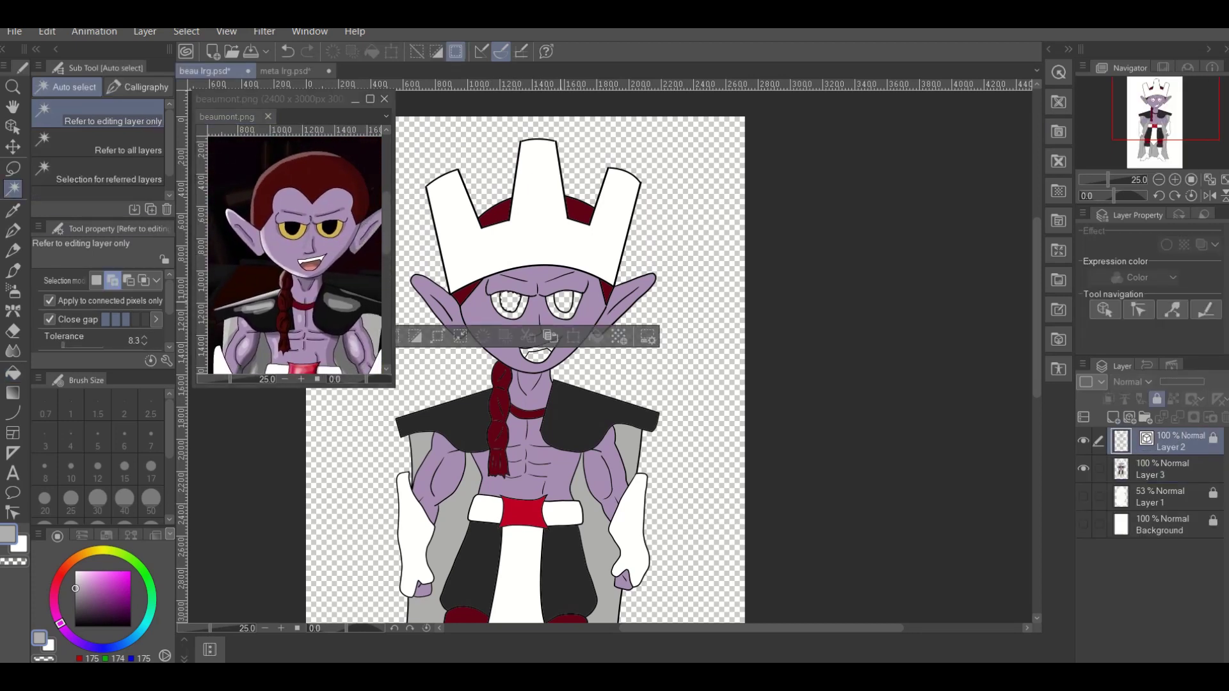
pyautogui.click(75, 626)
pyautogui.press('g')
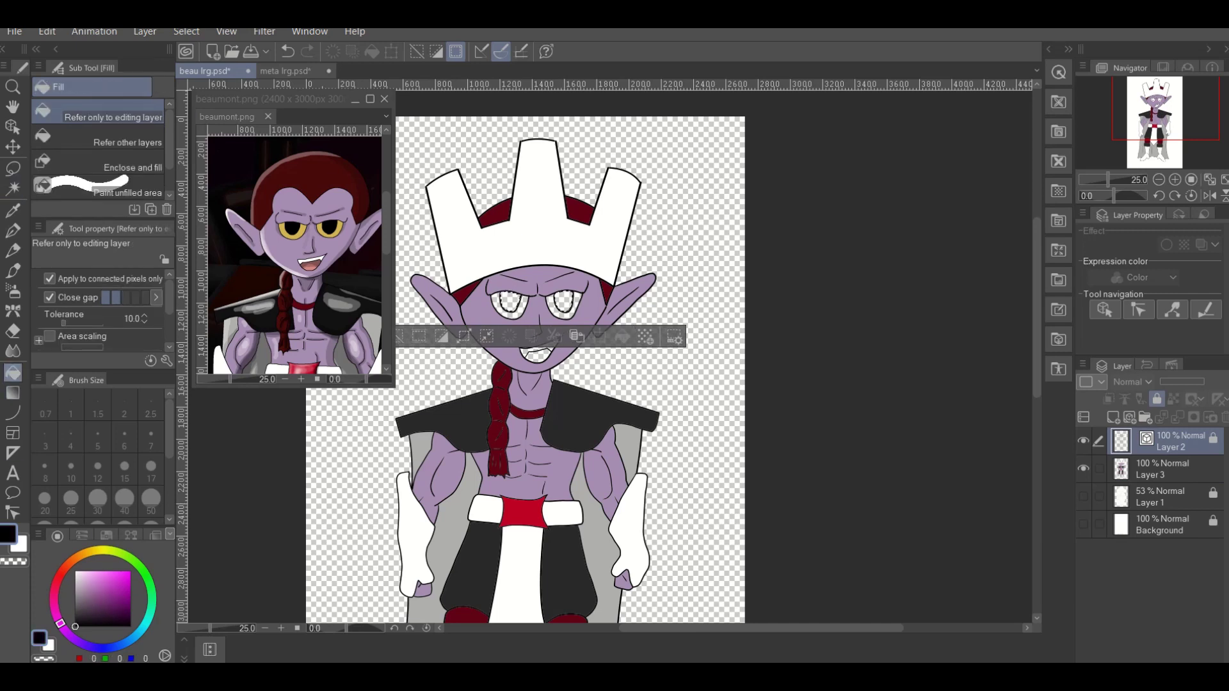
pyautogui.click(1171, 469)
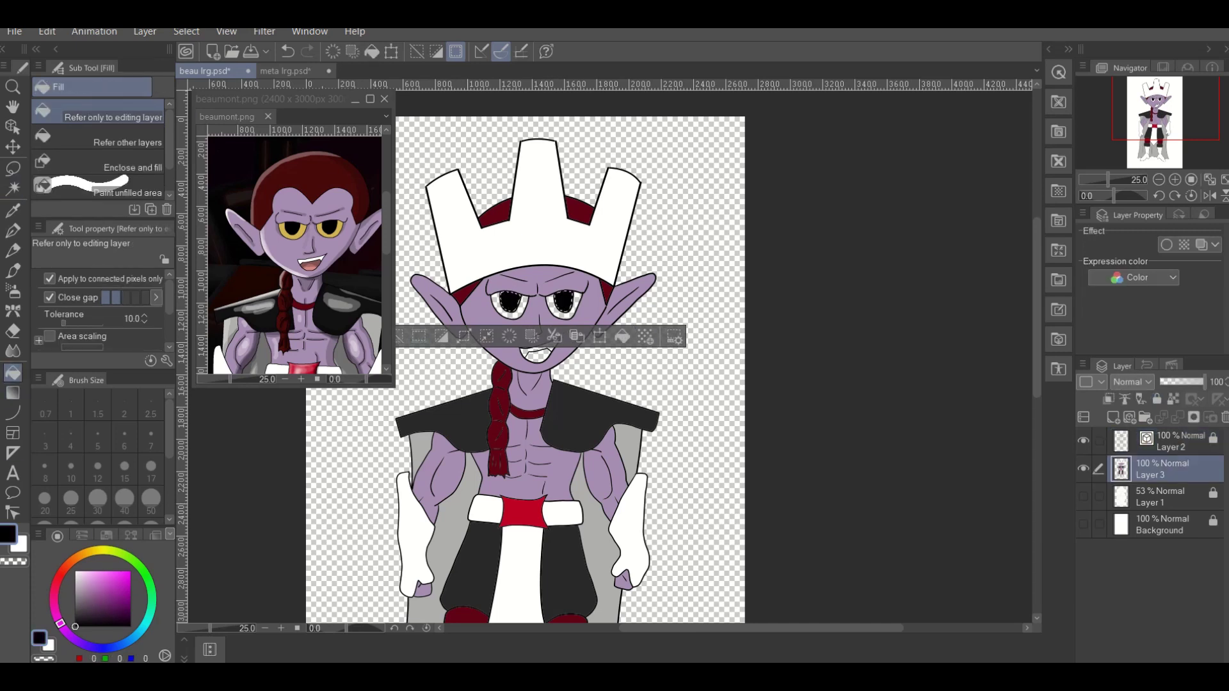
pyautogui.click(186, 31)
pyautogui.click(211, 69)
# Sample the yellow of the eyes in beaumont.png and select the white areas around both pupils on Layer 2.
pyautogui.click(13, 189)
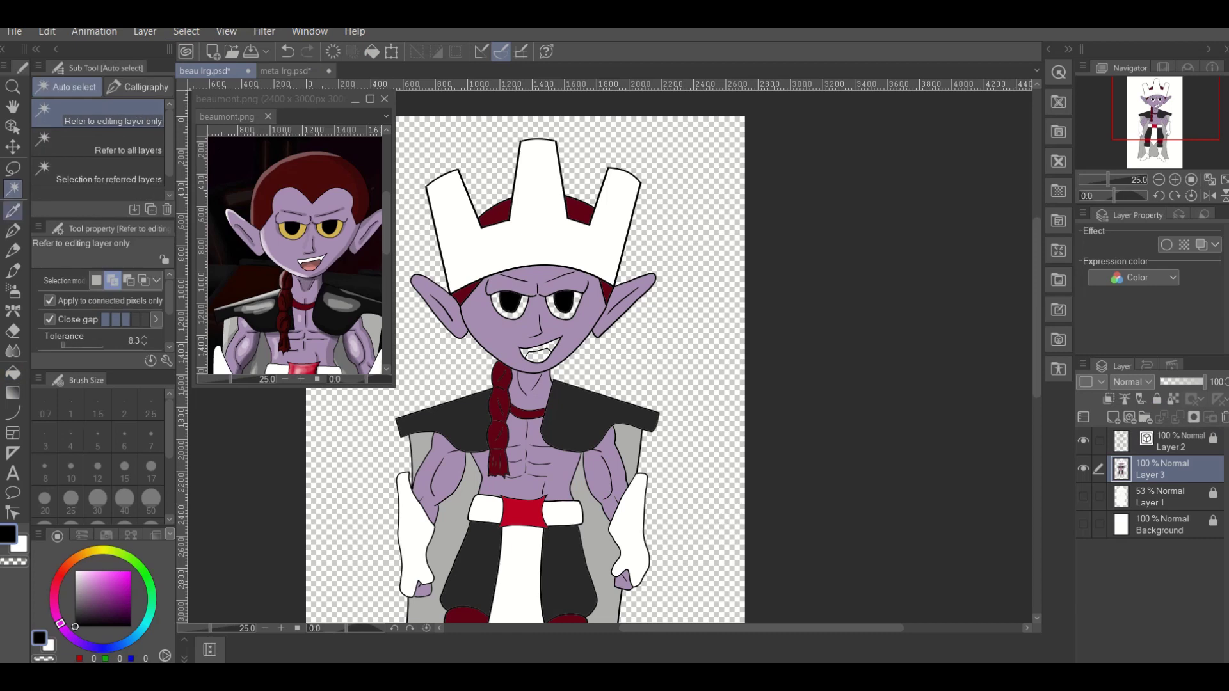
pyautogui.press('i')
pyautogui.click(292, 229)
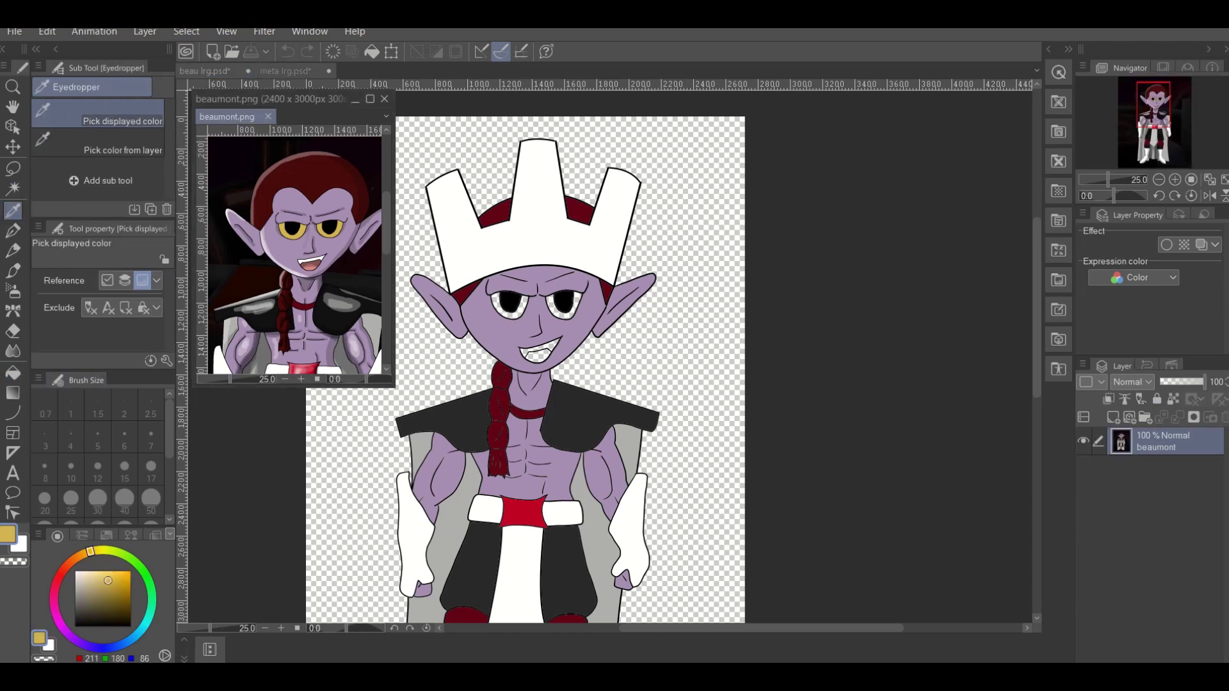
pyautogui.click(13, 189)
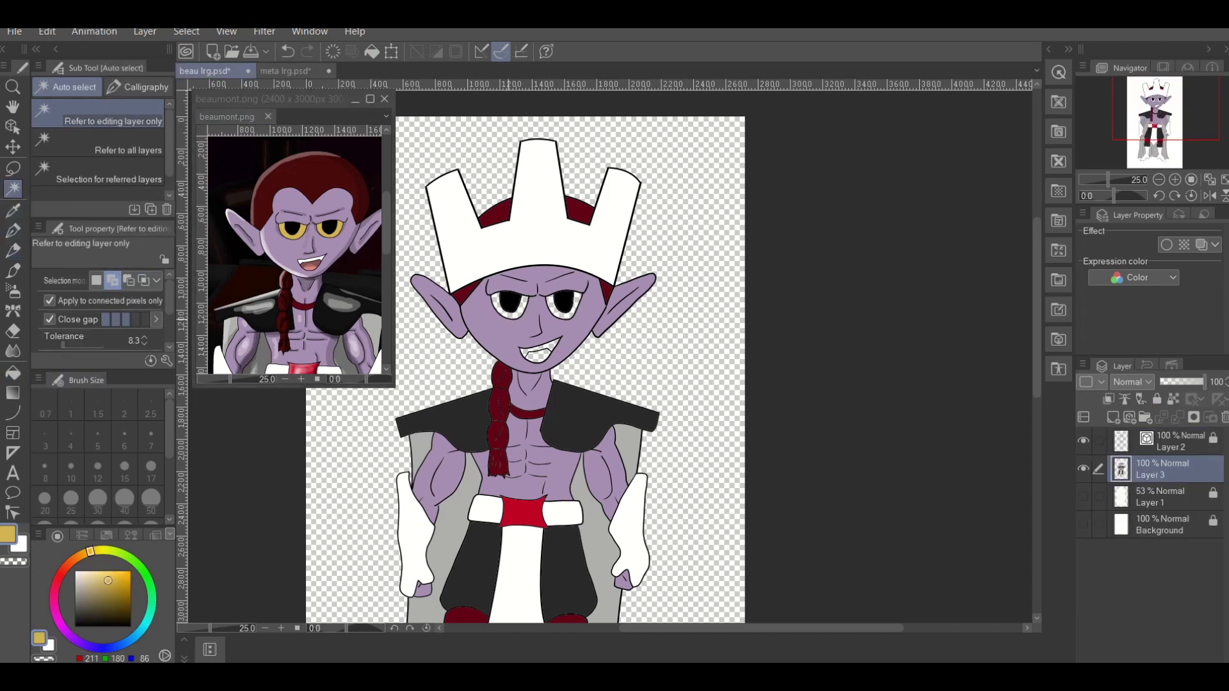
pyautogui.click(1171, 441)
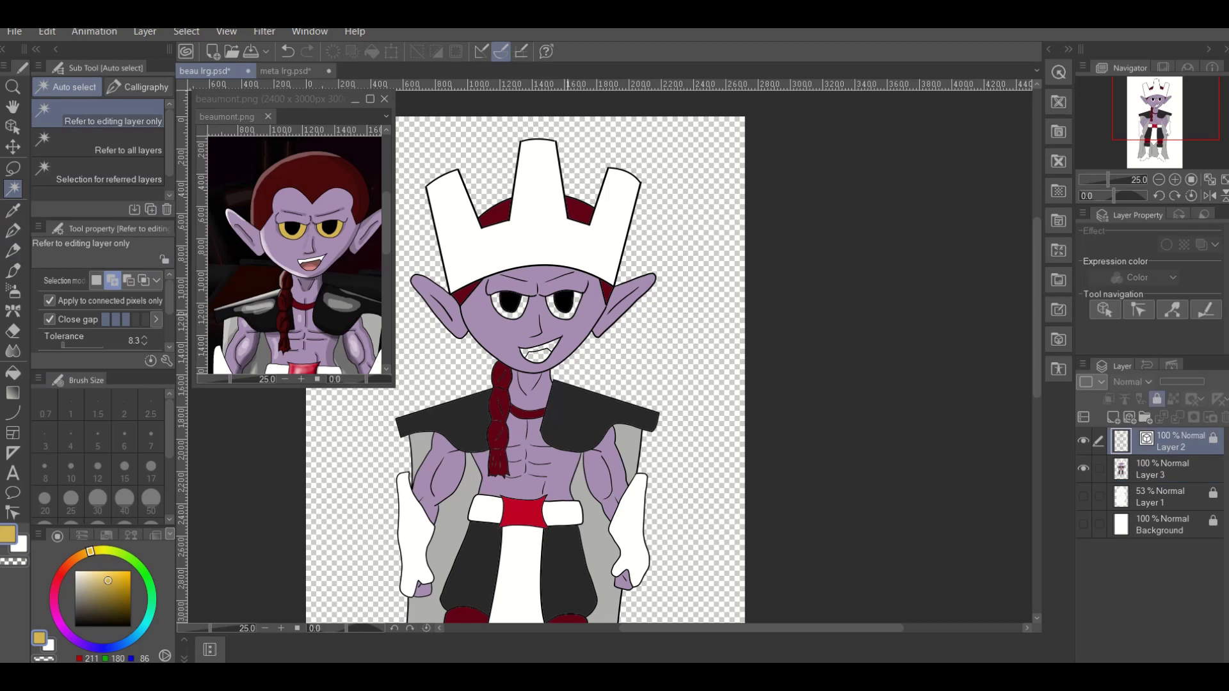
pyautogui.click(571, 302)
pyautogui.click(511, 302)
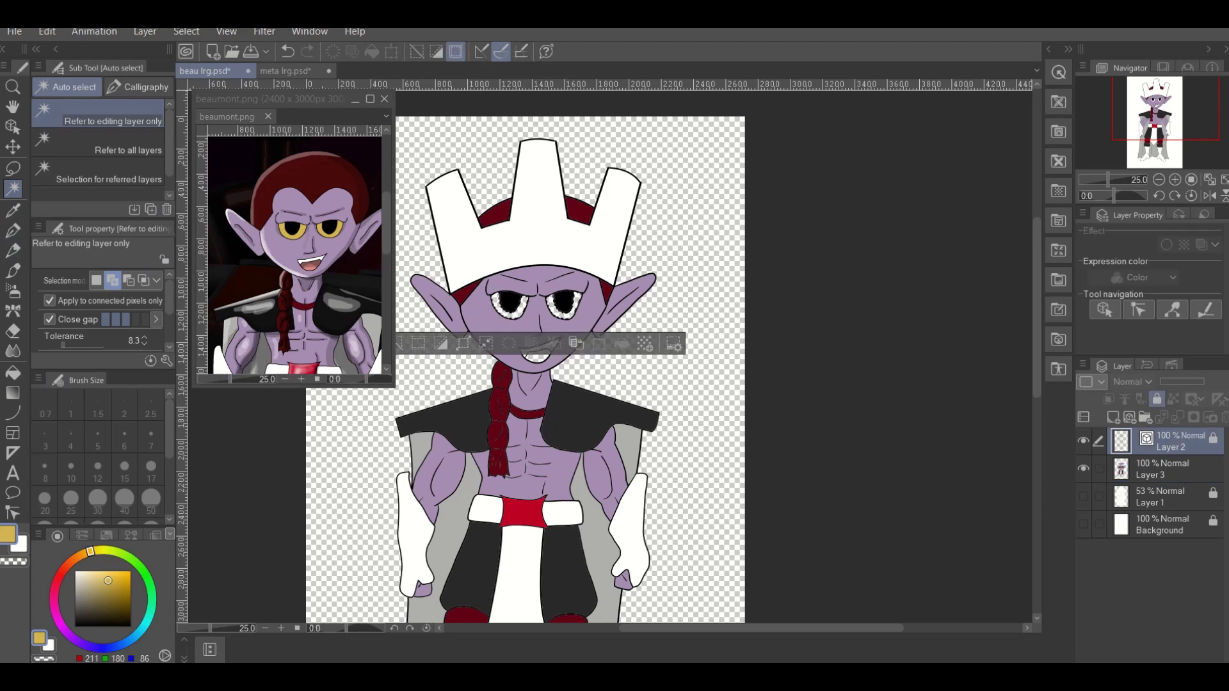
# Brighten the sampled yellow, fill the selected eye areas with it on Layer 3 and clear the selection.
pyautogui.click(117, 577)
pyautogui.press('g')
pyautogui.click(1161, 469)
pyautogui.click(496, 302)
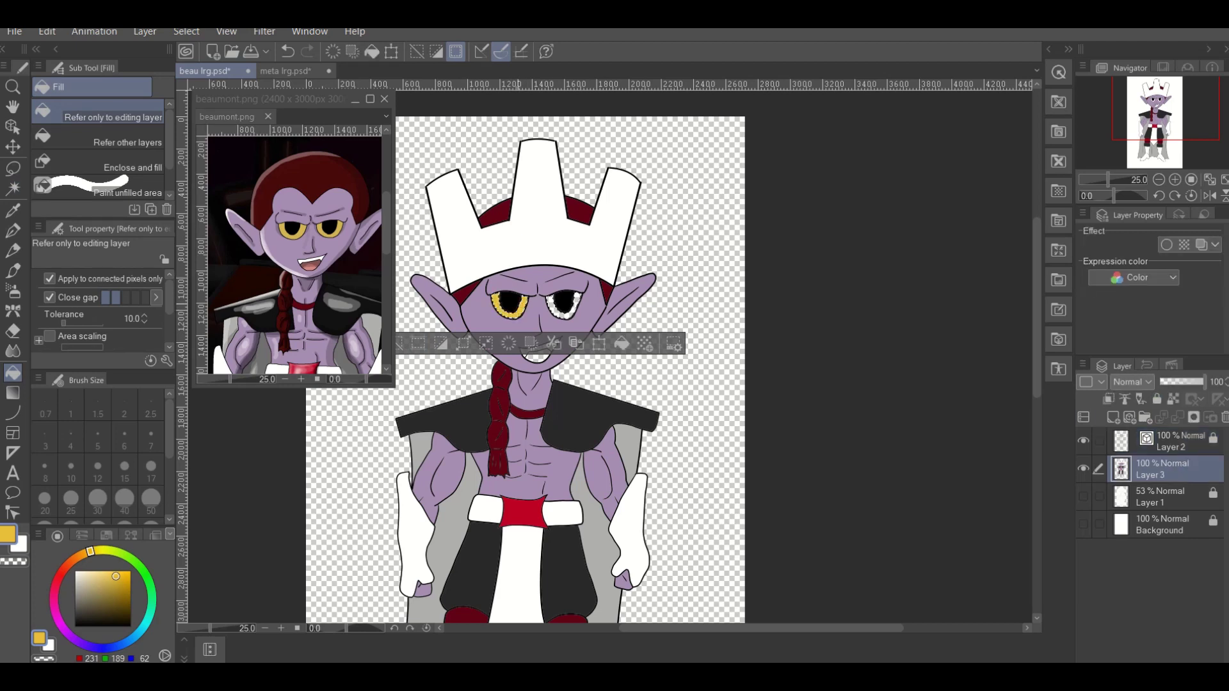
pyautogui.click(574, 302)
pyautogui.click(186, 32)
pyautogui.click(211, 66)
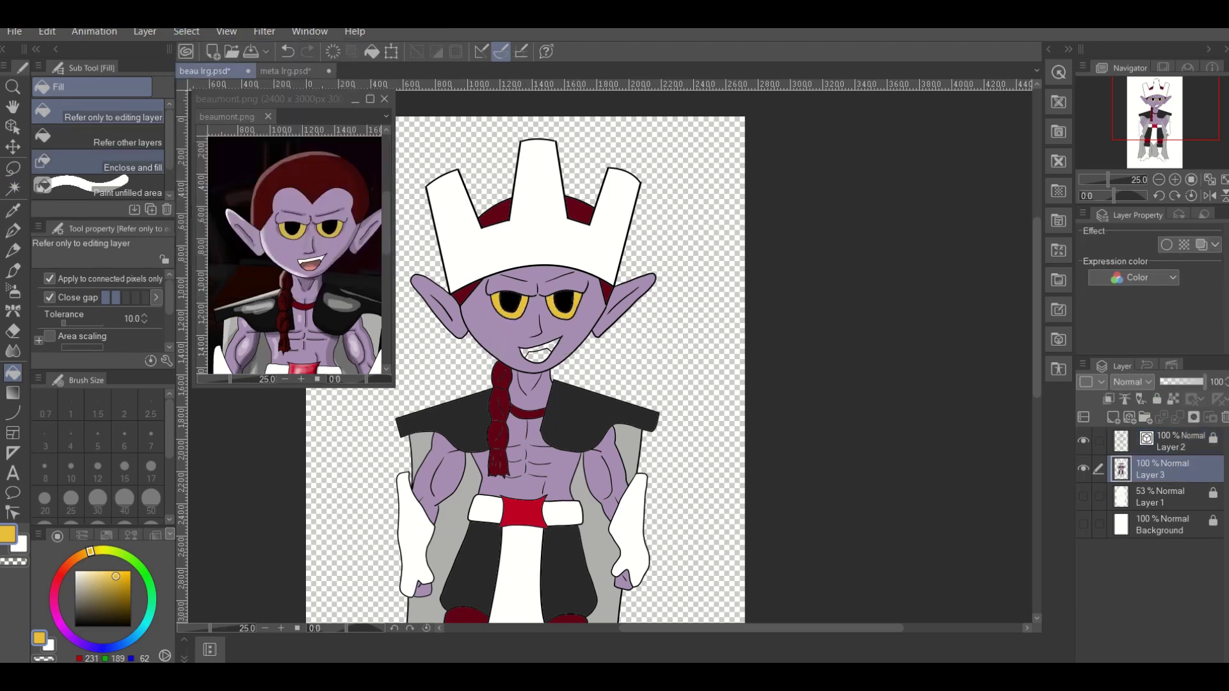
# Select the teeth on Layer 2, fill them with white on Layer 3 and clear the selection.
pyautogui.press('w')
pyautogui.click(1171, 442)
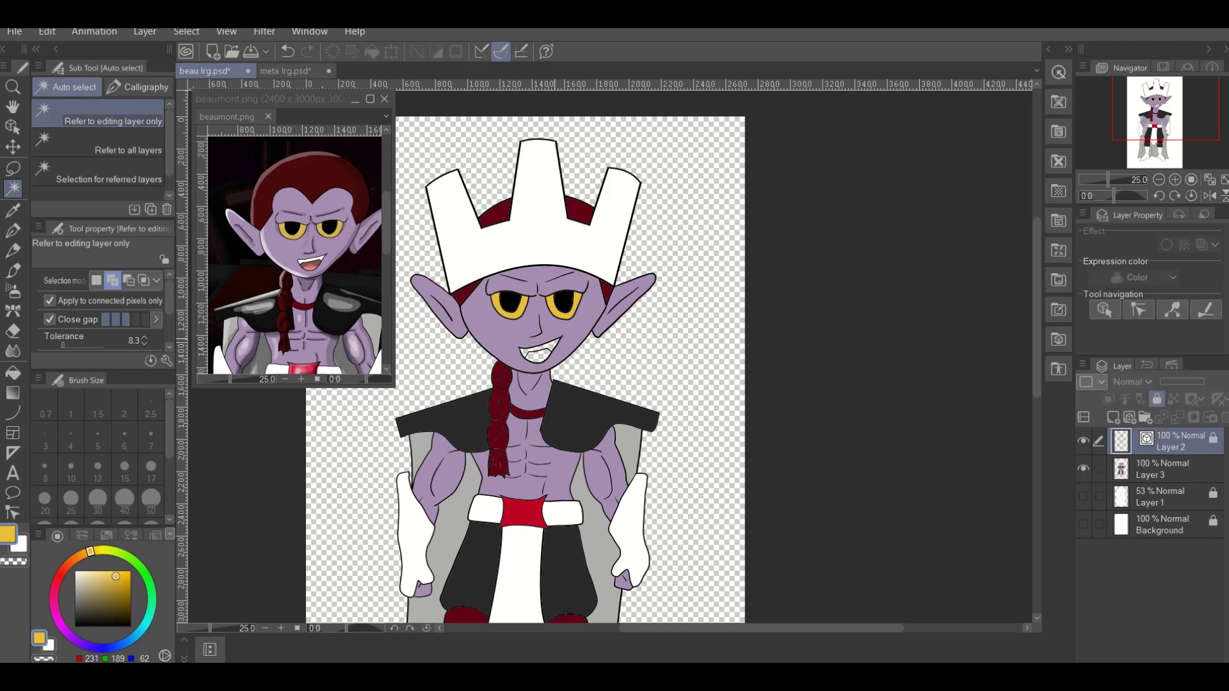
pyautogui.click(541, 351)
pyautogui.click(1161, 470)
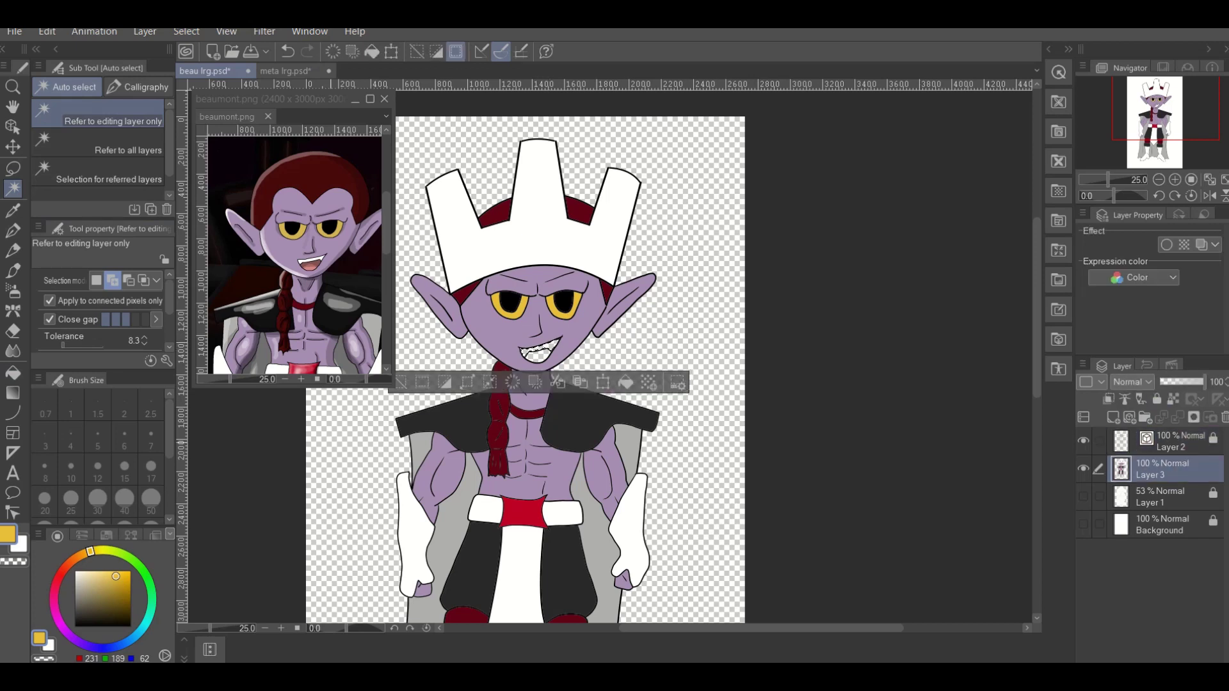
pyautogui.press('x')
pyautogui.press('g')
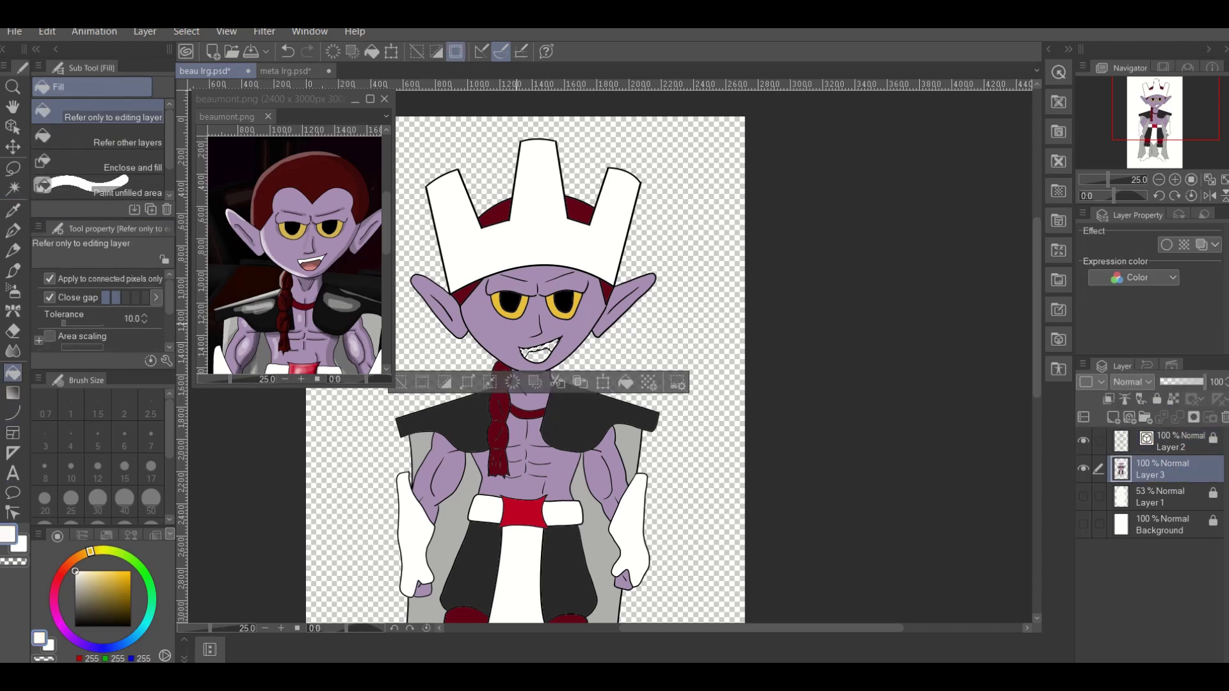
pyautogui.click(186, 31)
pyautogui.click(192, 69)
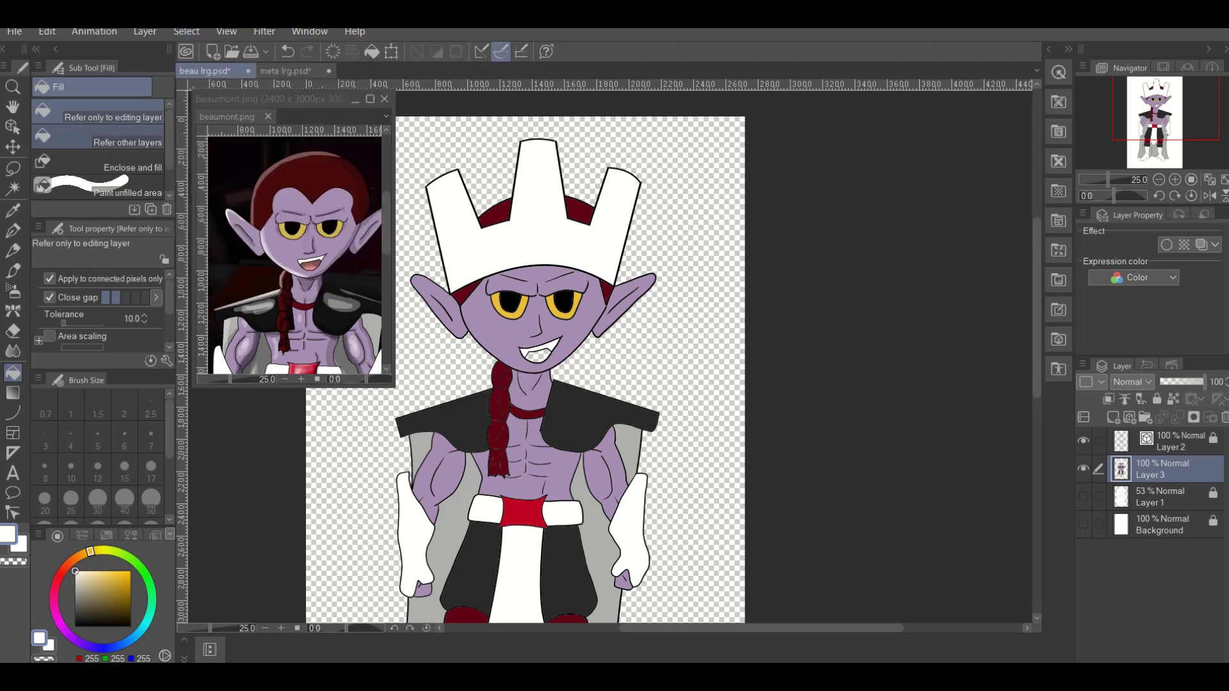
# Select the tongue on Layer 2, fill it on Layer 3 with the pink sampled from the mouth in beaumont.png, and deselect.
pyautogui.press('w')
pyautogui.click(1178, 442)
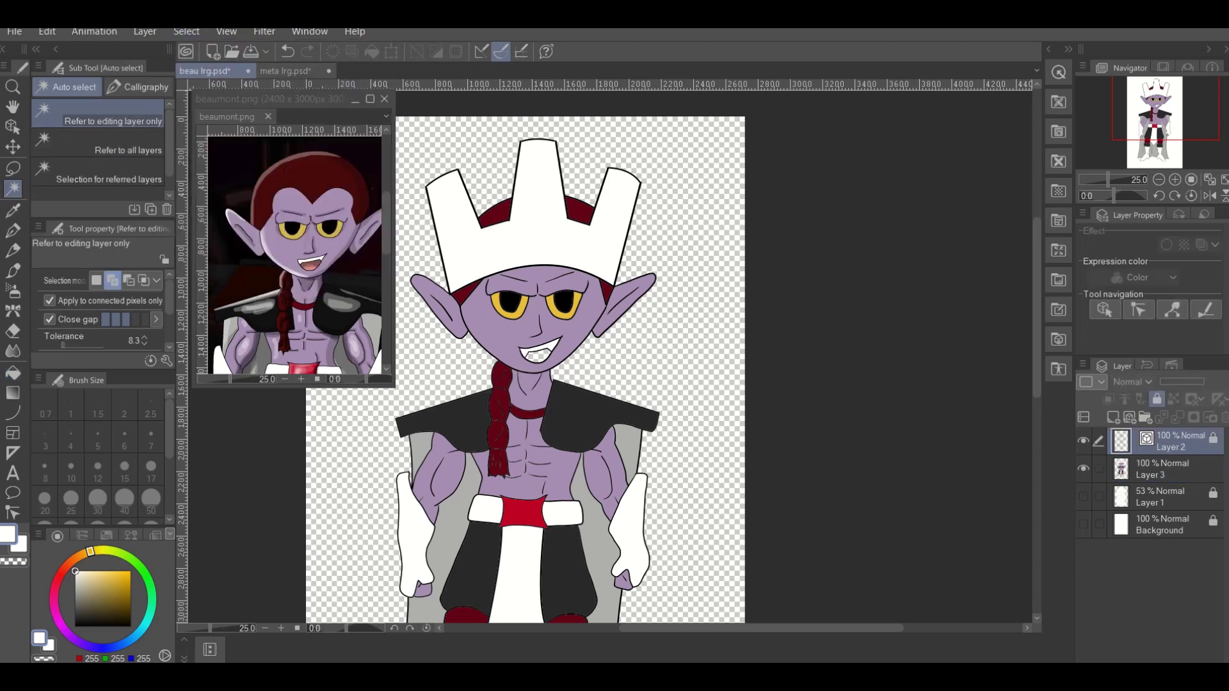
pyautogui.click(537, 350)
pyautogui.hotkey('alt', '[')
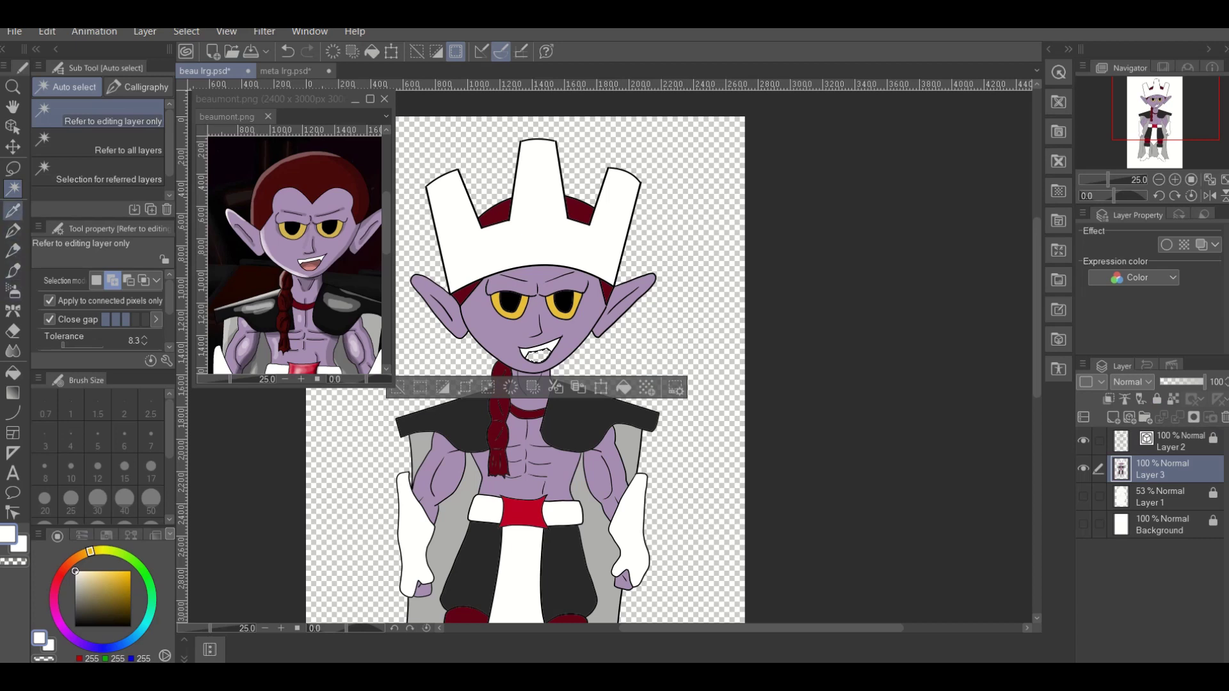
pyautogui.click(13, 209)
pyautogui.click(311, 99)
pyautogui.click(311, 264)
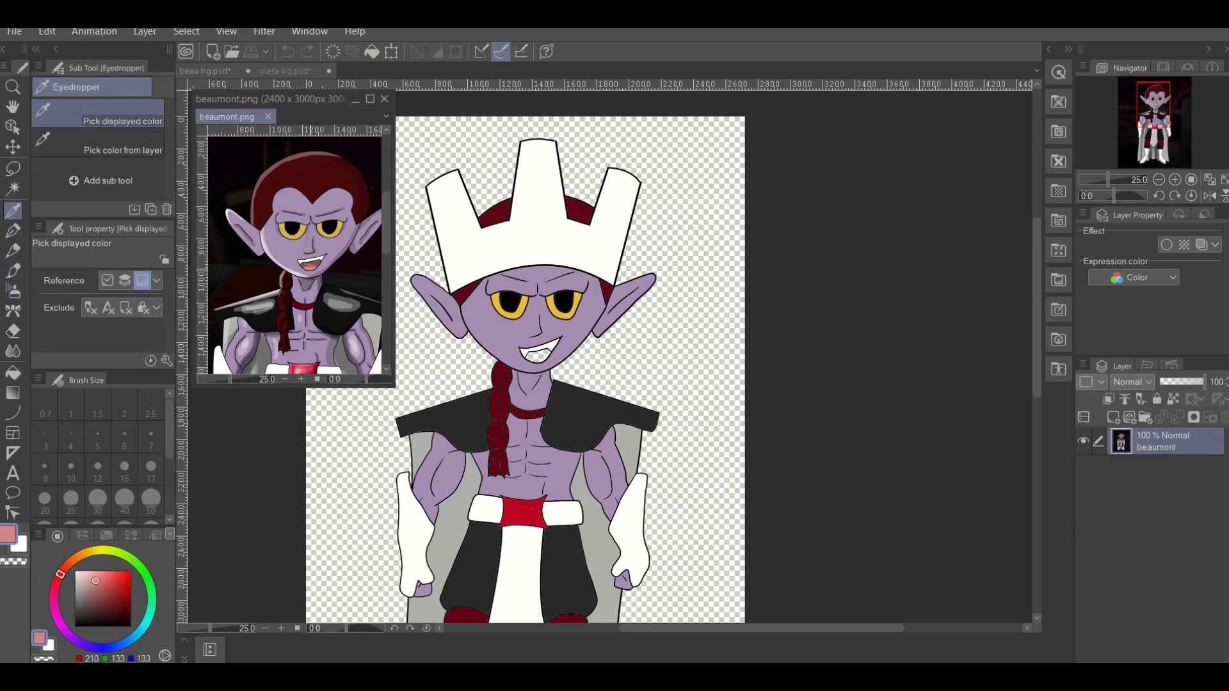
pyautogui.press('g')
pyautogui.click(538, 352)
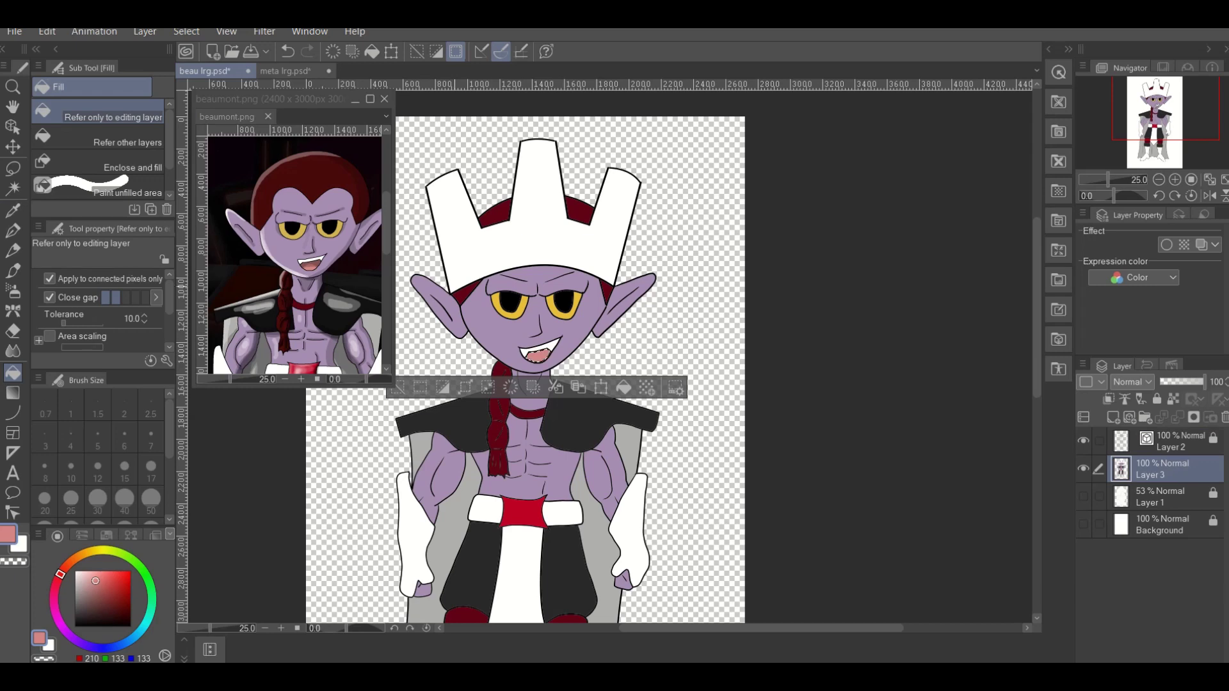
pyautogui.click(186, 32)
pyautogui.click(205, 67)
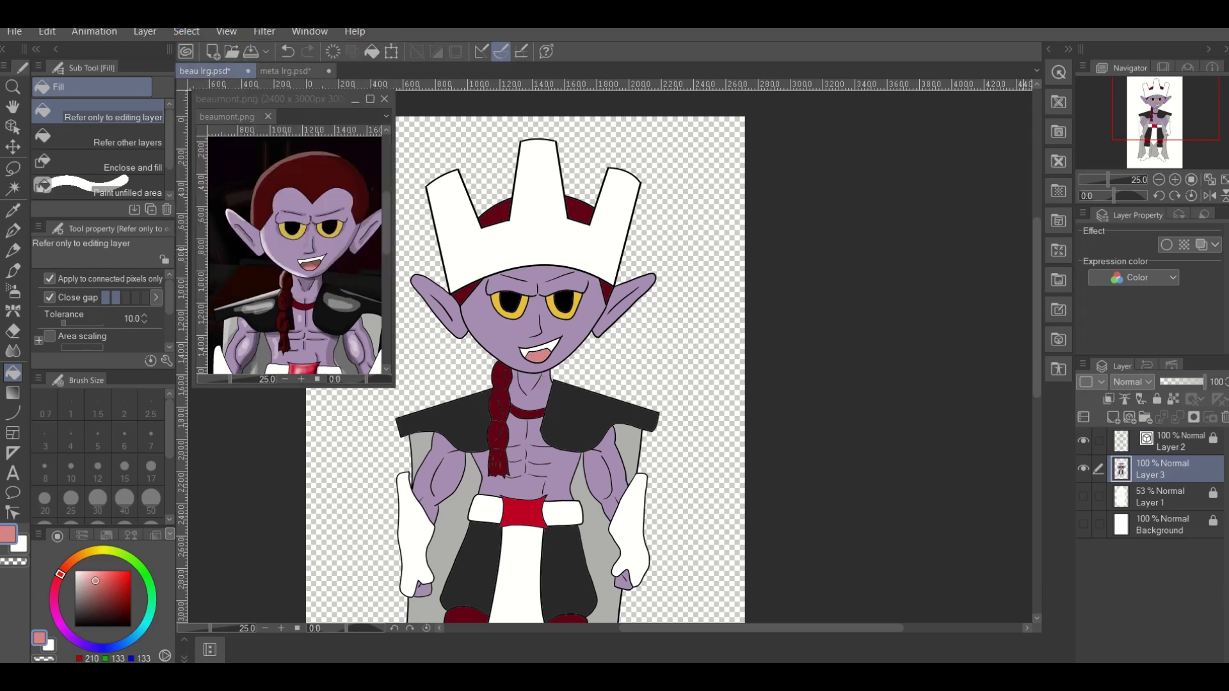
# Select the empty area surrounding the character on Layer 2 and invert the selection.
pyautogui.scroll(-5, 525, 359)
pyautogui.scroll(3, 525, 358)
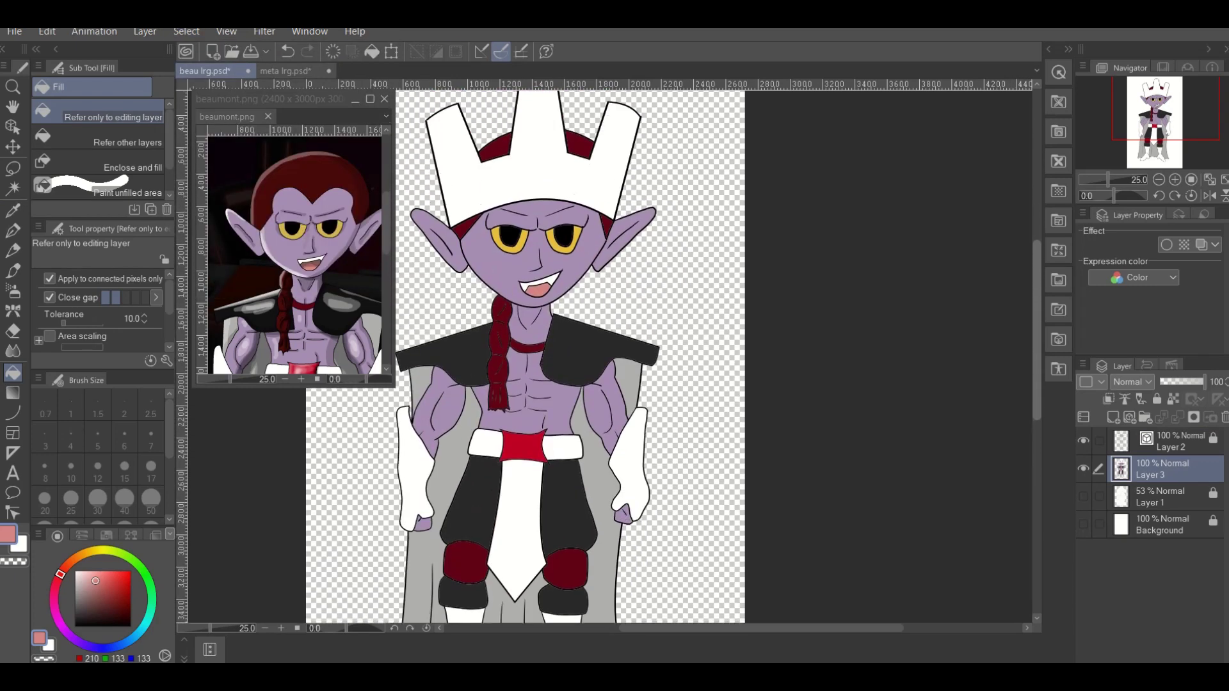
pyautogui.scroll(2, 525, 358)
pyautogui.click(1171, 442)
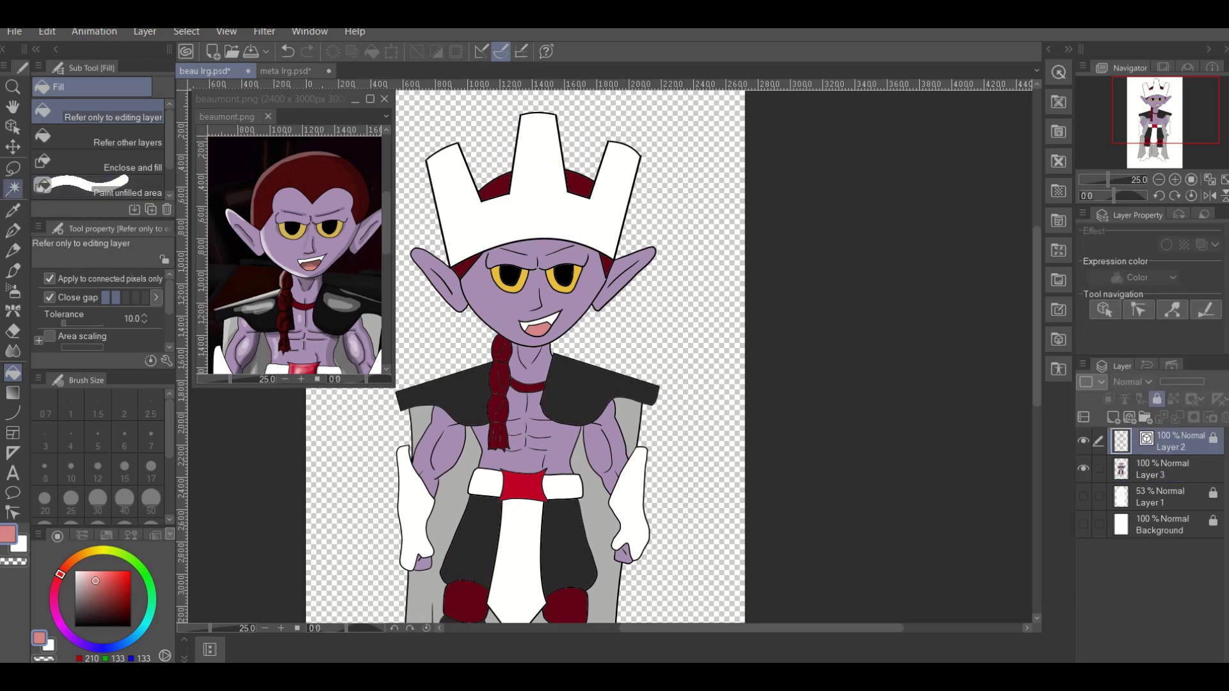
pyautogui.click(13, 187)
pyautogui.click(691, 256)
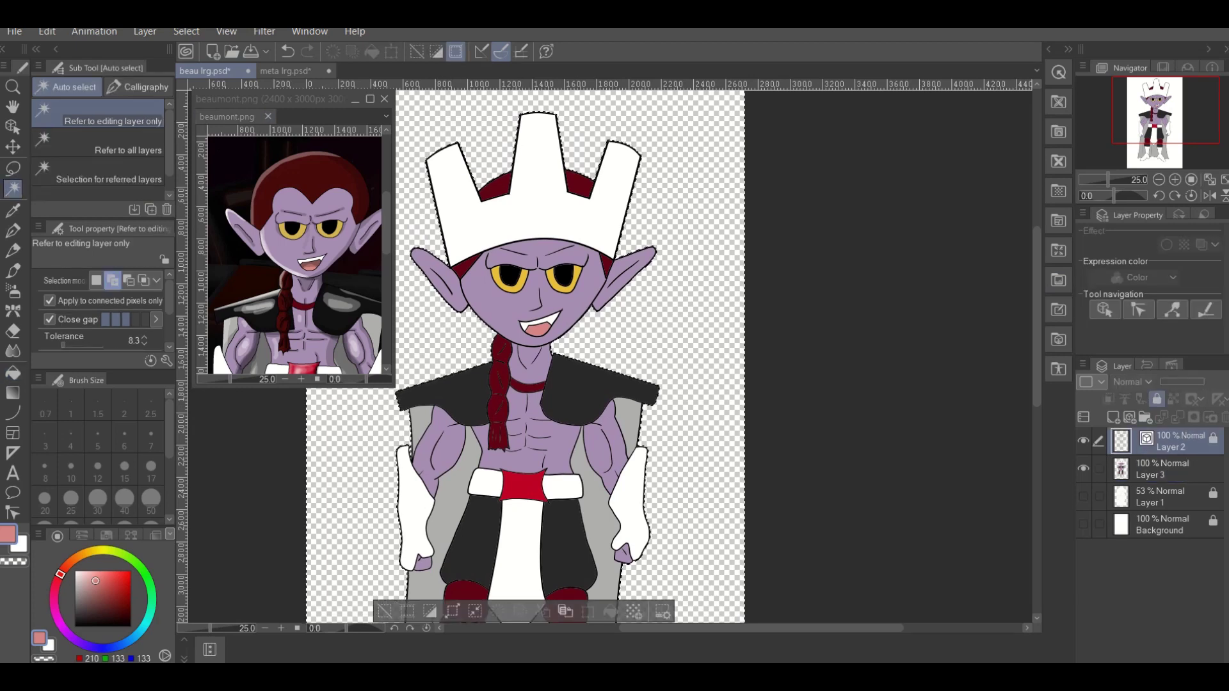
pyautogui.click(186, 31)
pyautogui.click(239, 104)
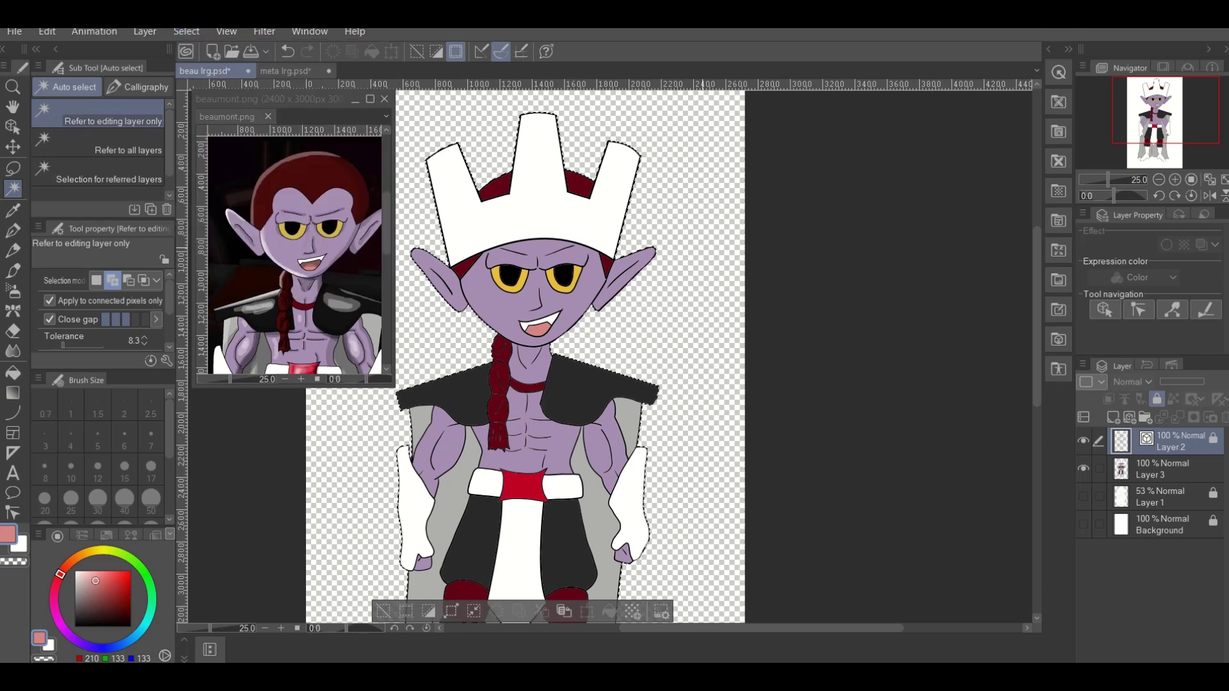
# Create a new raster layer above Layer 1, fill the selected character silhouette with black on it, and clear the selection.
pyautogui.click(1162, 497)
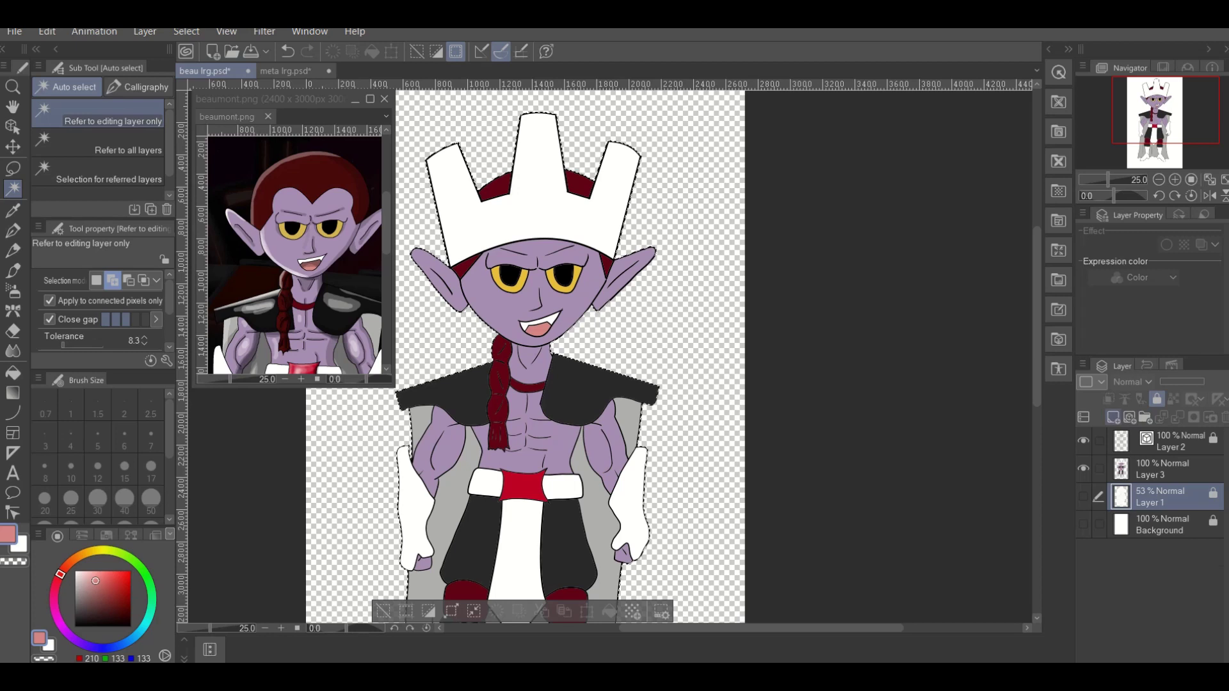
pyautogui.hotkey('ctrl', 'shift', 'n')
pyautogui.press('d')
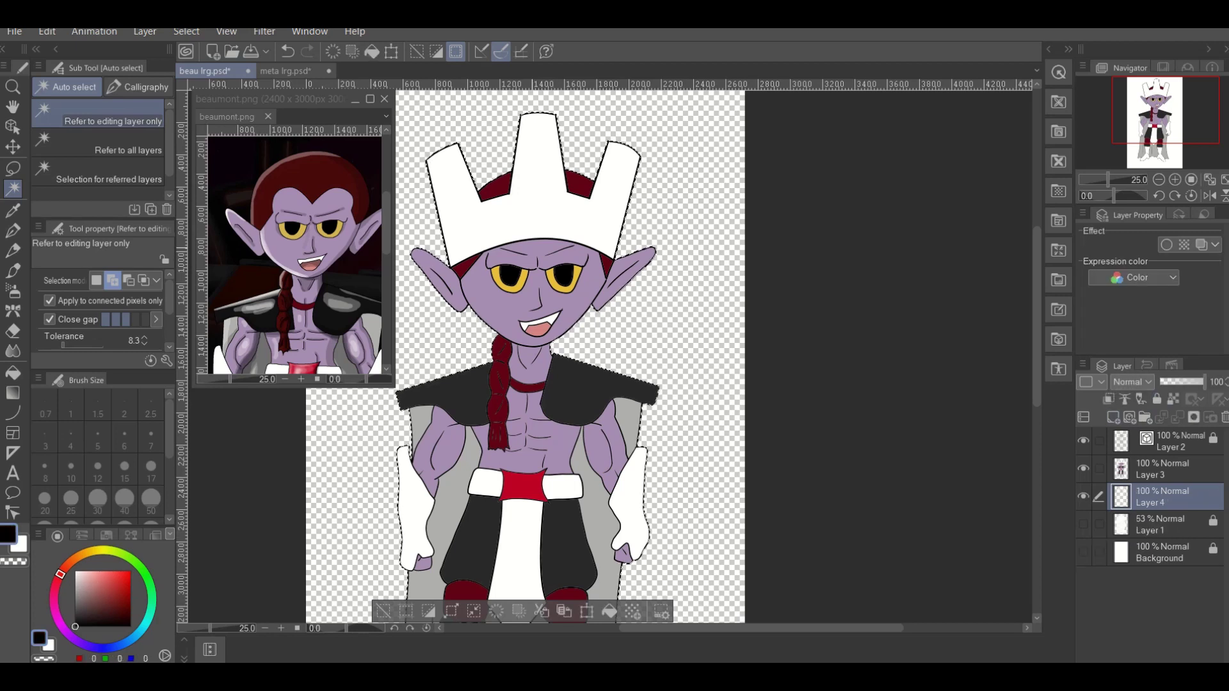
pyautogui.click(13, 373)
pyautogui.click(618, 292)
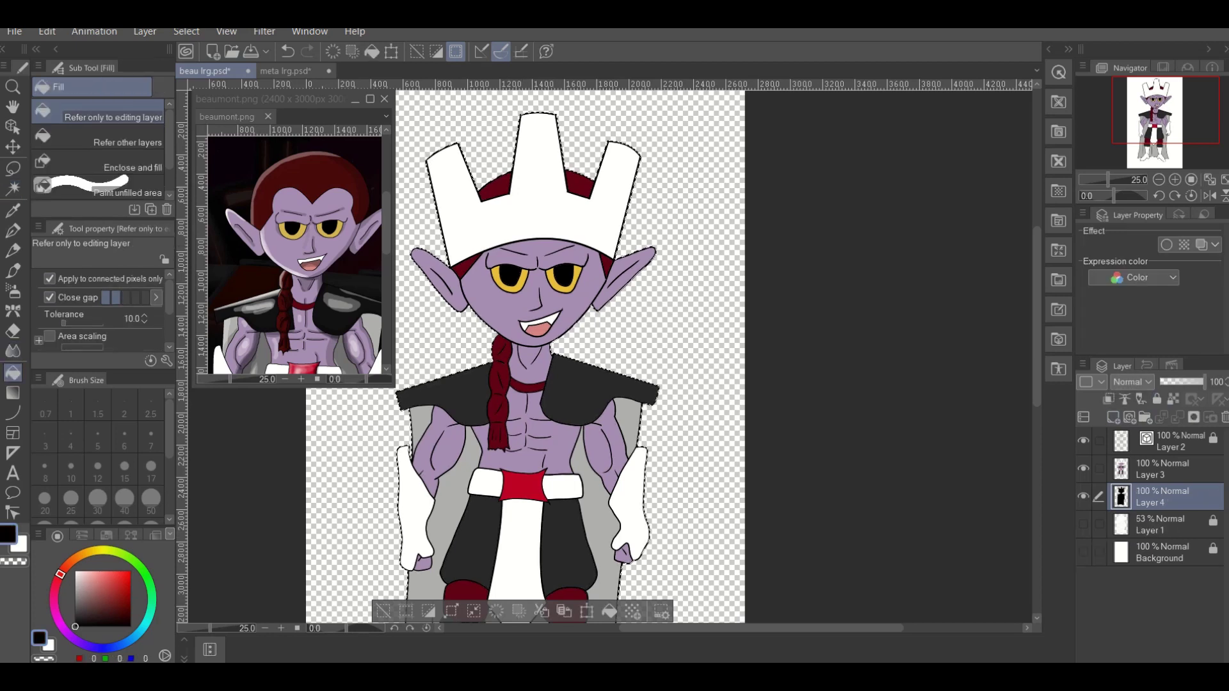
pyautogui.click(186, 31)
pyautogui.click(192, 69)
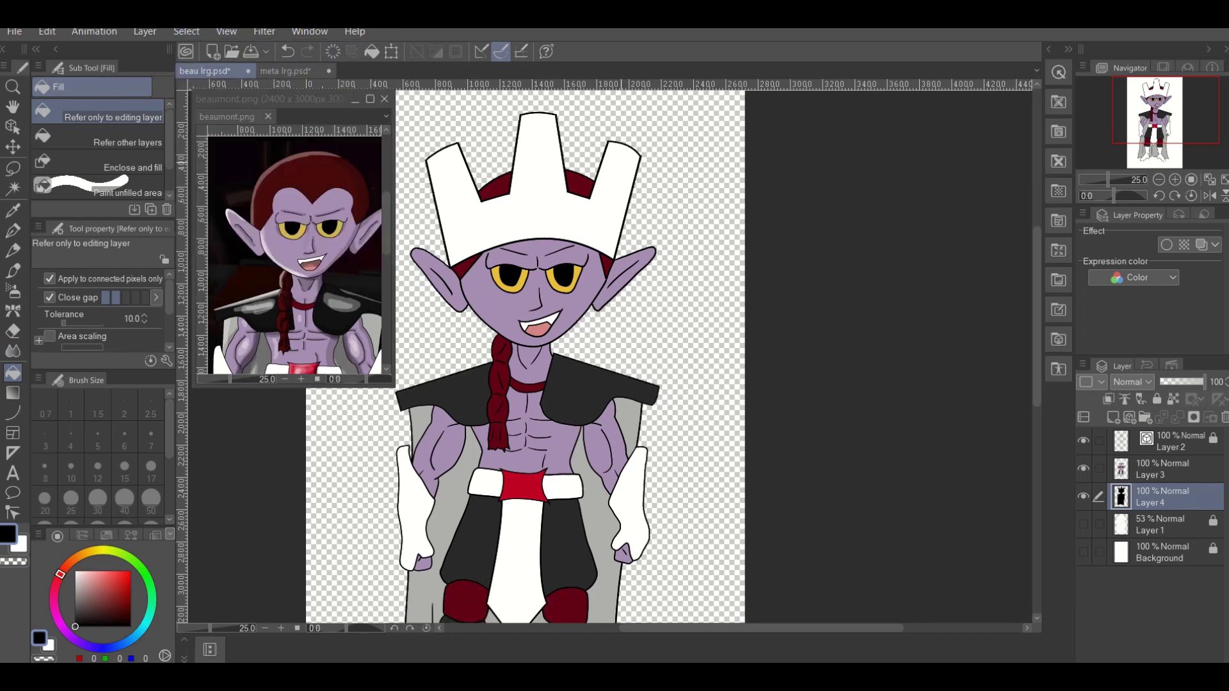
# Try merging all visible layers from Layer 3 and undo the merge.
pyautogui.click(1152, 471)
pyautogui.rightClick(1152, 470)
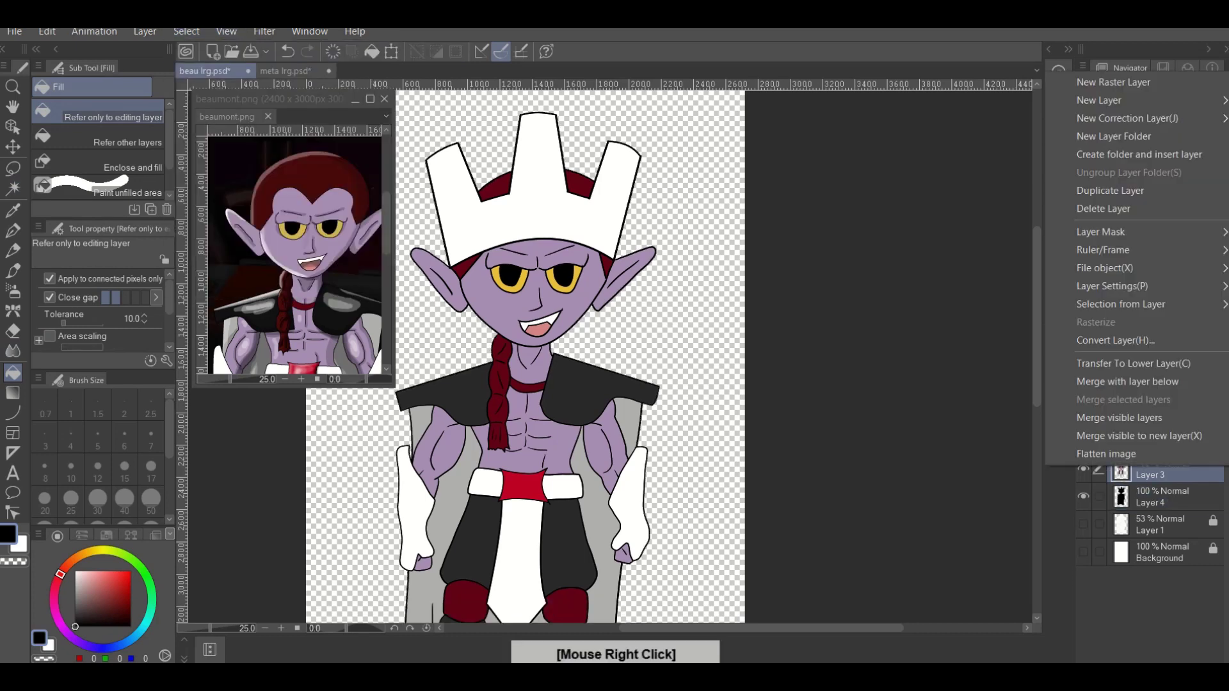
pyautogui.click(1119, 417)
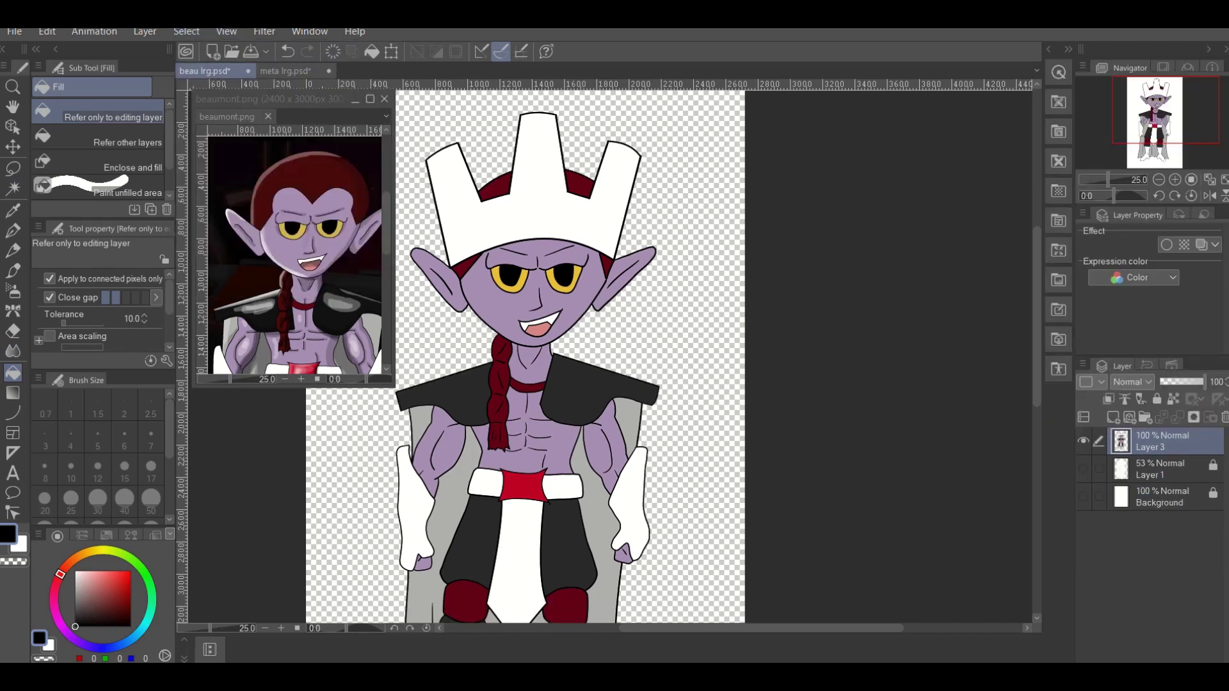
pyautogui.click(46, 32)
pyautogui.click(64, 47)
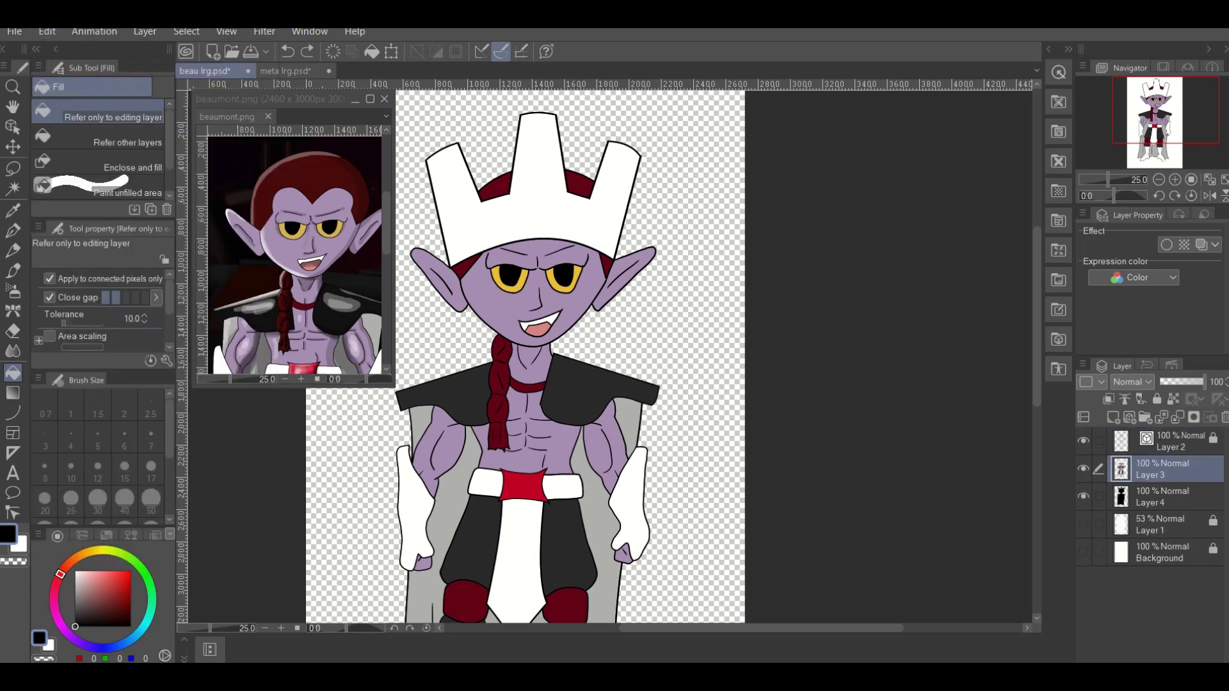
# Merge Layer 3 with the black silhouette layer below, lock the merged layer, and add a new raster layer above it.
pyautogui.rightClick(1152, 471)
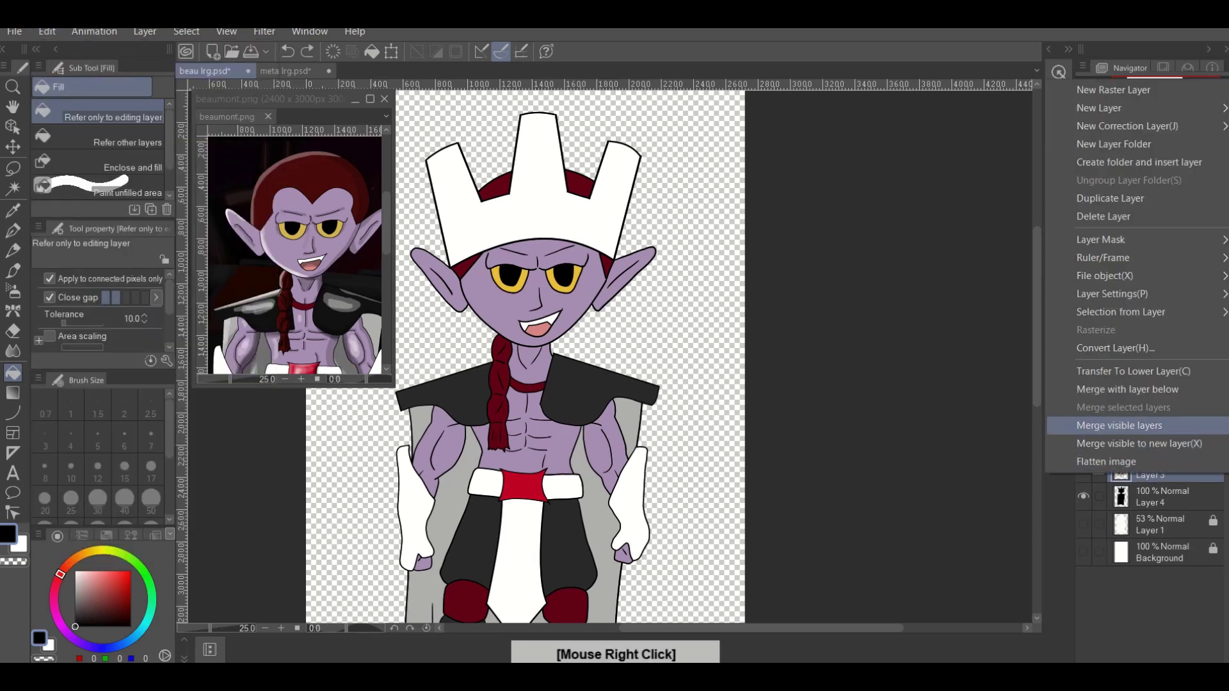
pyautogui.click(1127, 389)
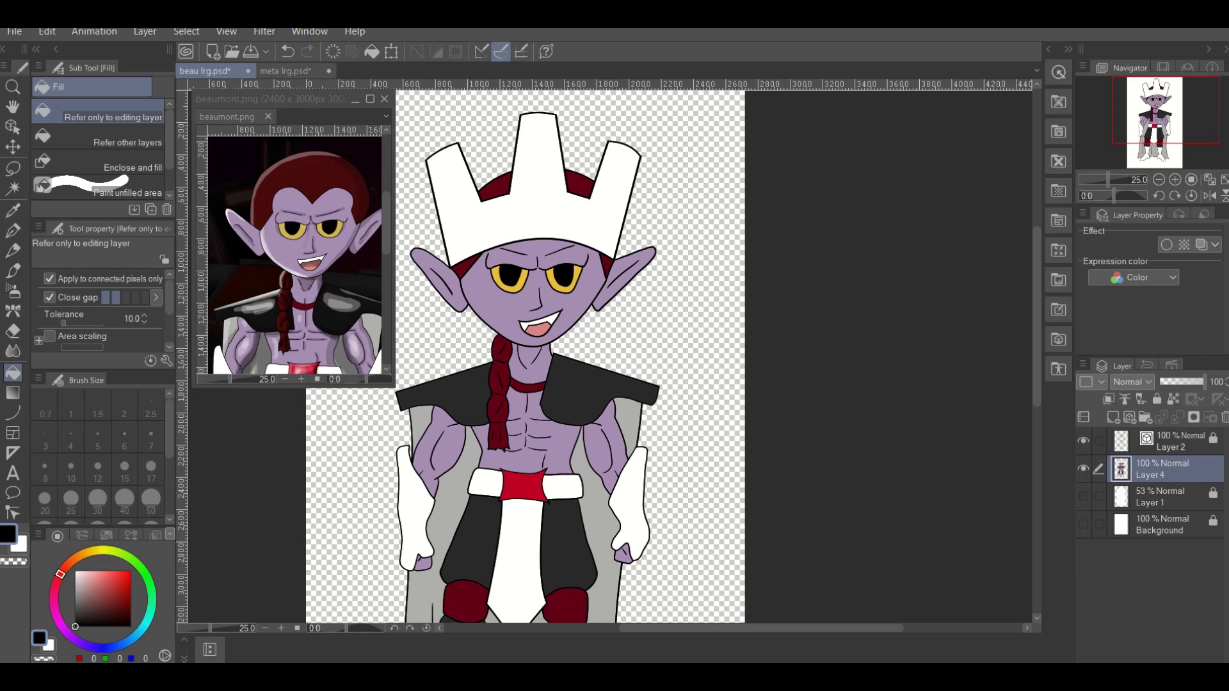
pyautogui.click(1157, 399)
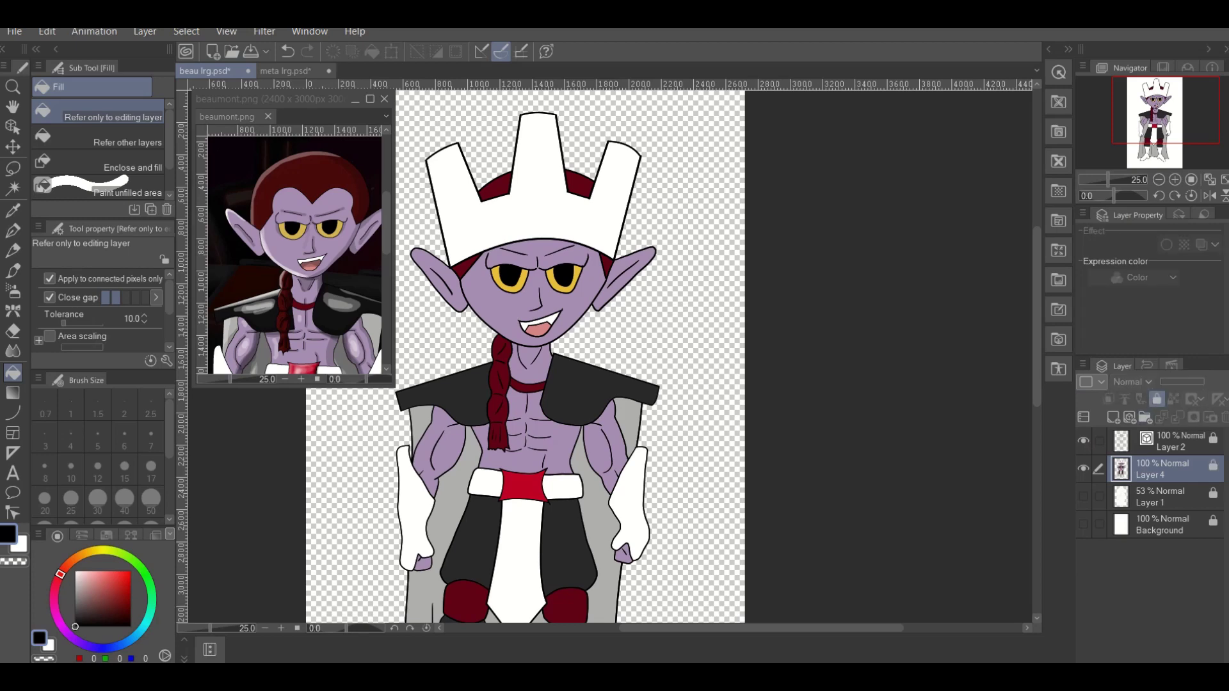
pyautogui.hotkey('ctrl', 'shift', 'n')
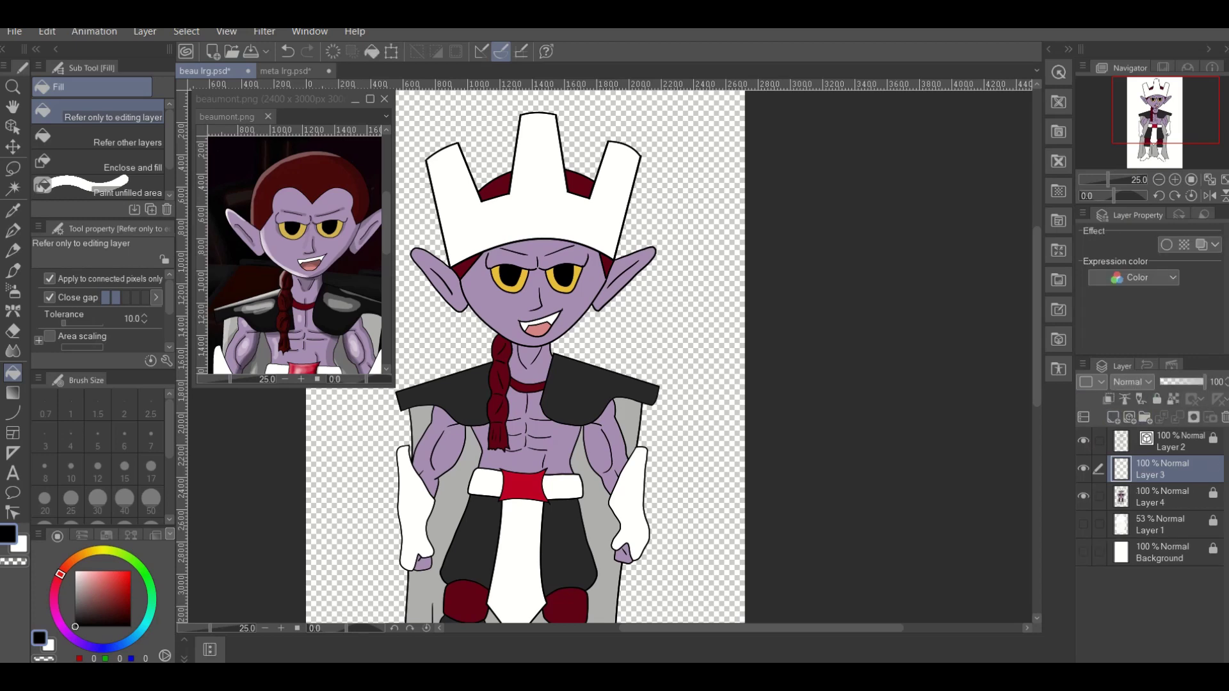
# Switch to meta lrg.psd and open meta.png from the character_concepts folder as the colour reference, showing its head and torso.
pyautogui.click(285, 71)
pyautogui.click(14, 31)
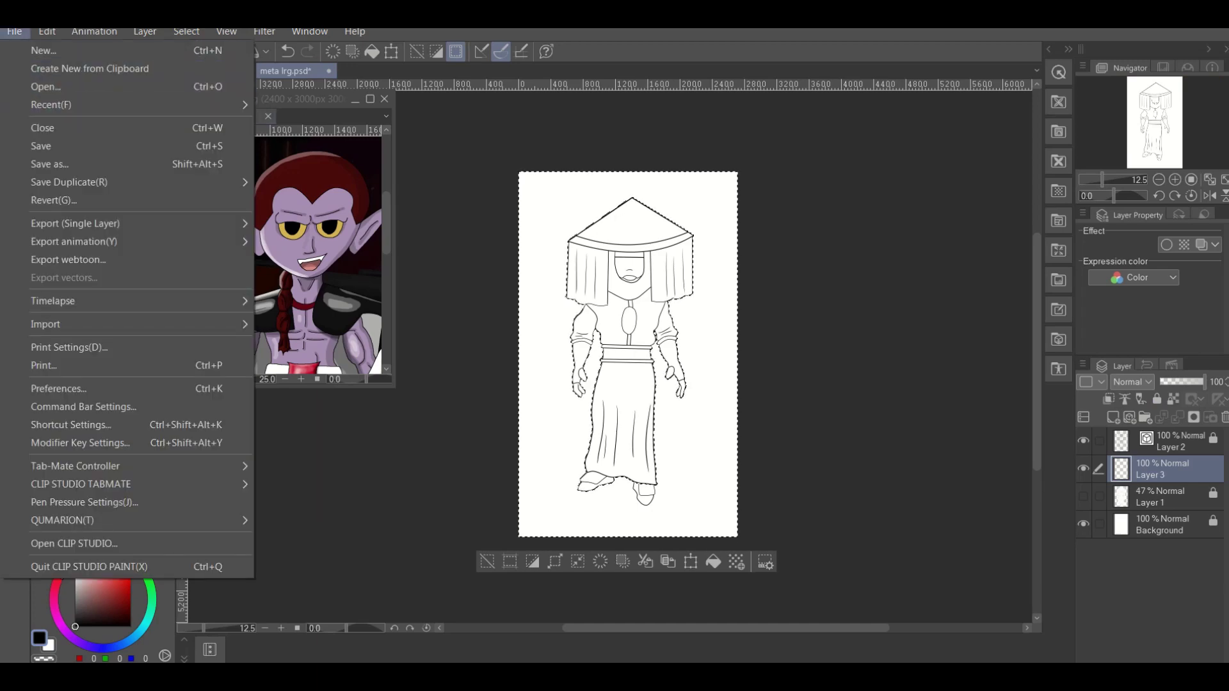
pyautogui.click(44, 86)
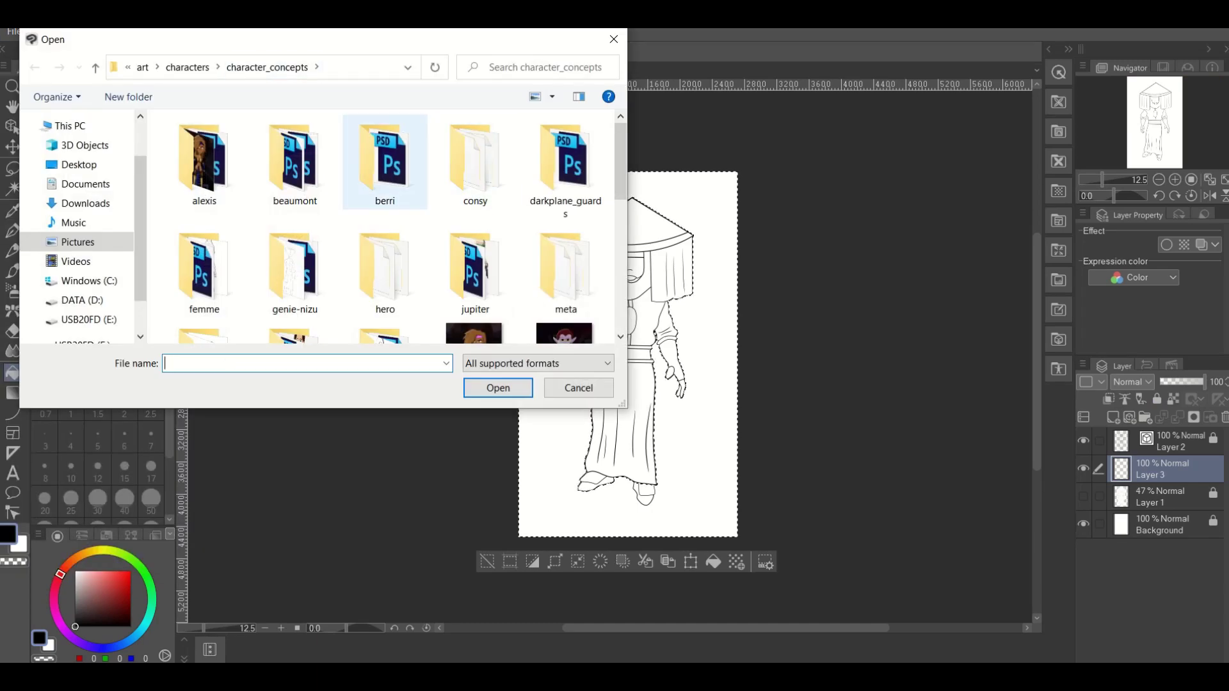
pyautogui.scroll(-5, 384, 231)
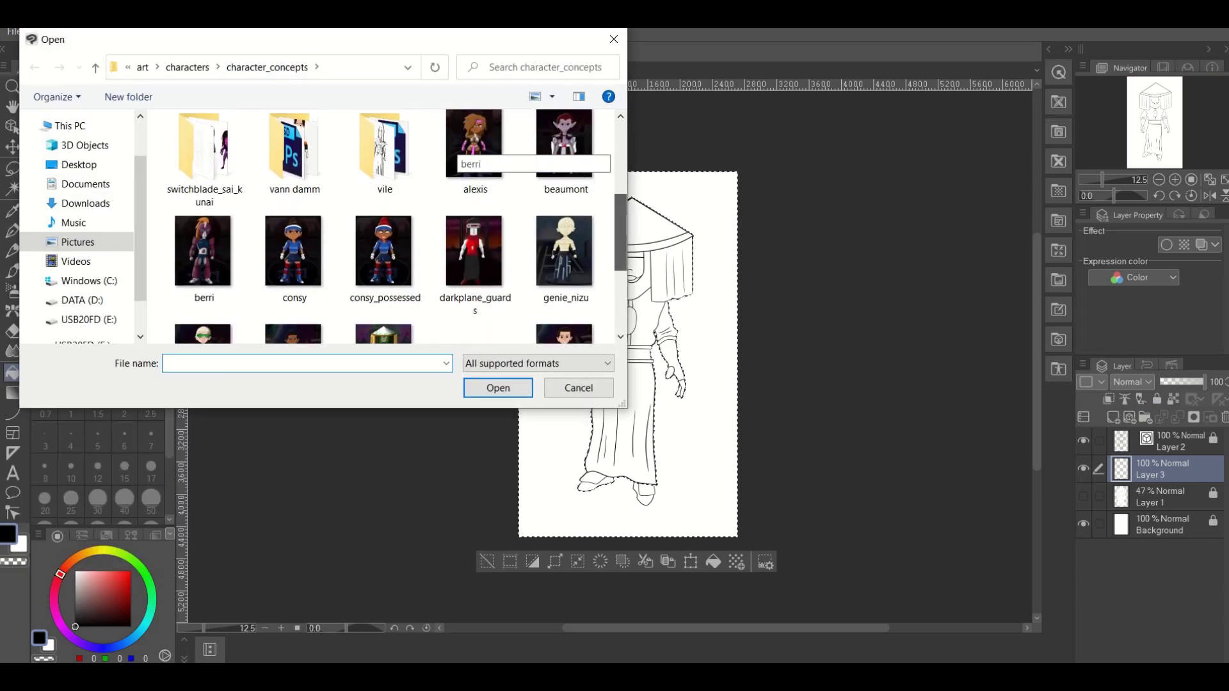
pyautogui.scroll(-3, 384, 231)
pyautogui.doubleClick(384, 253)
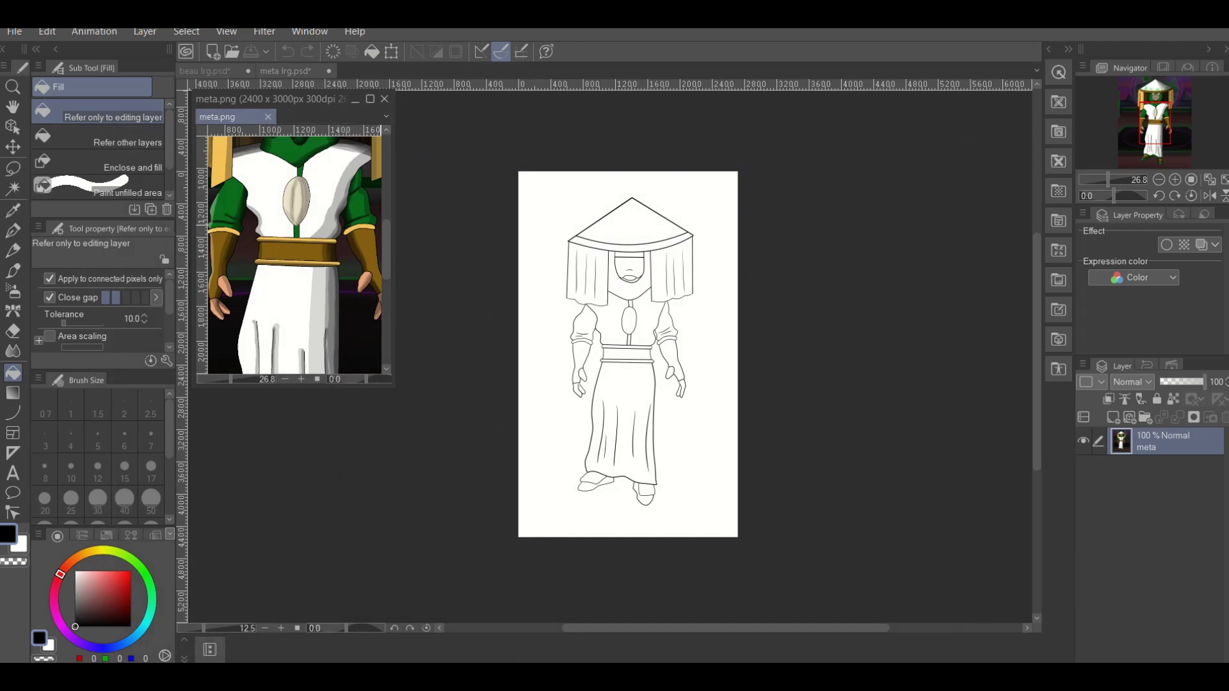
pyautogui.scroll(5, 294, 255)
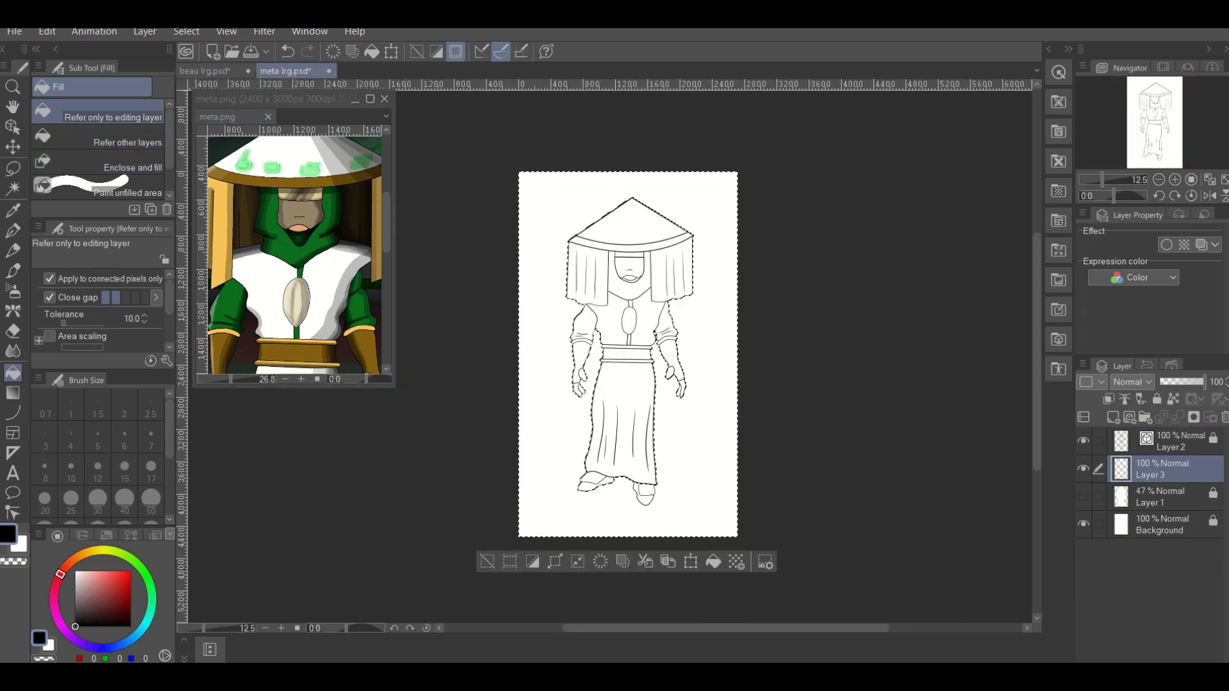
# Clear the existing selection, auto-select the empty area surrounding the hatted character on Layer 2, and invert the selection.
pyautogui.click(187, 31)
pyautogui.click(205, 66)
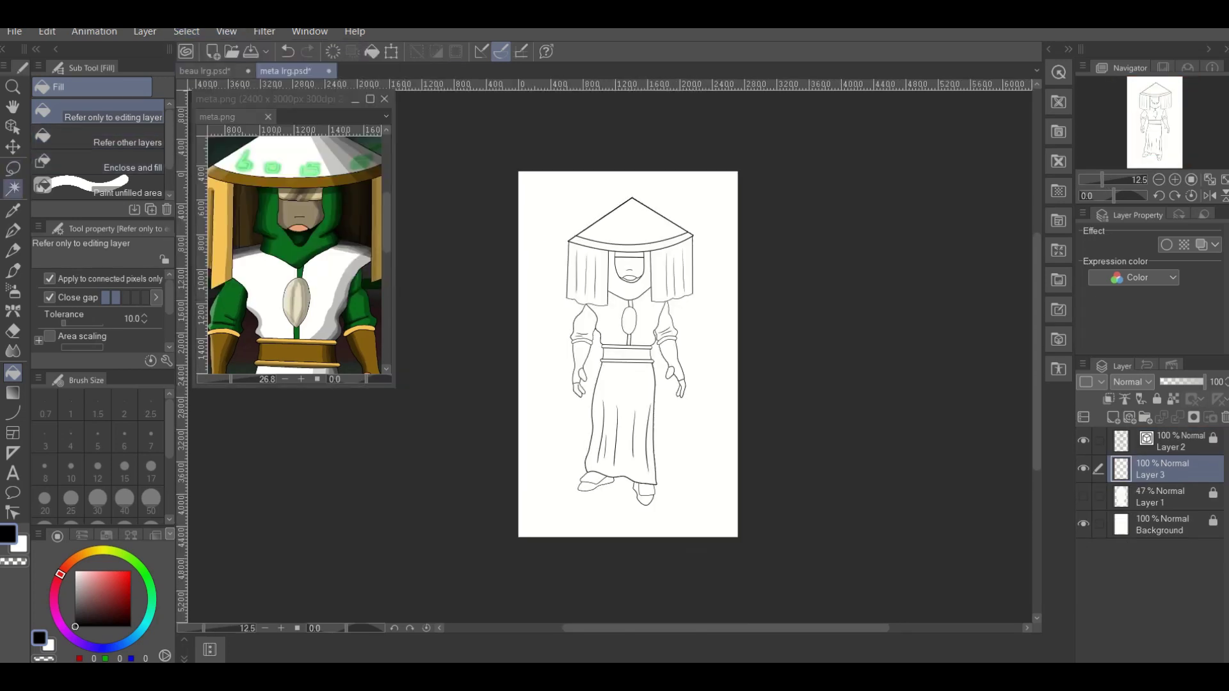
pyautogui.click(12, 187)
pyautogui.click(1172, 442)
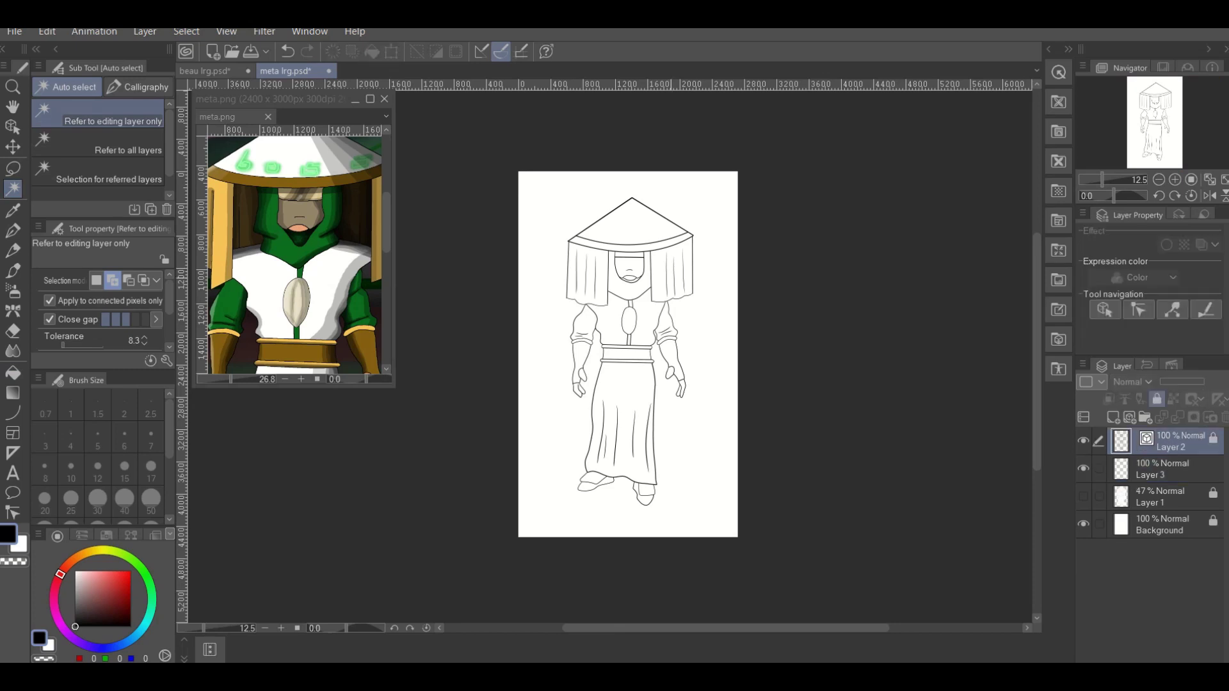
pyautogui.click(551, 205)
pyautogui.click(186, 32)
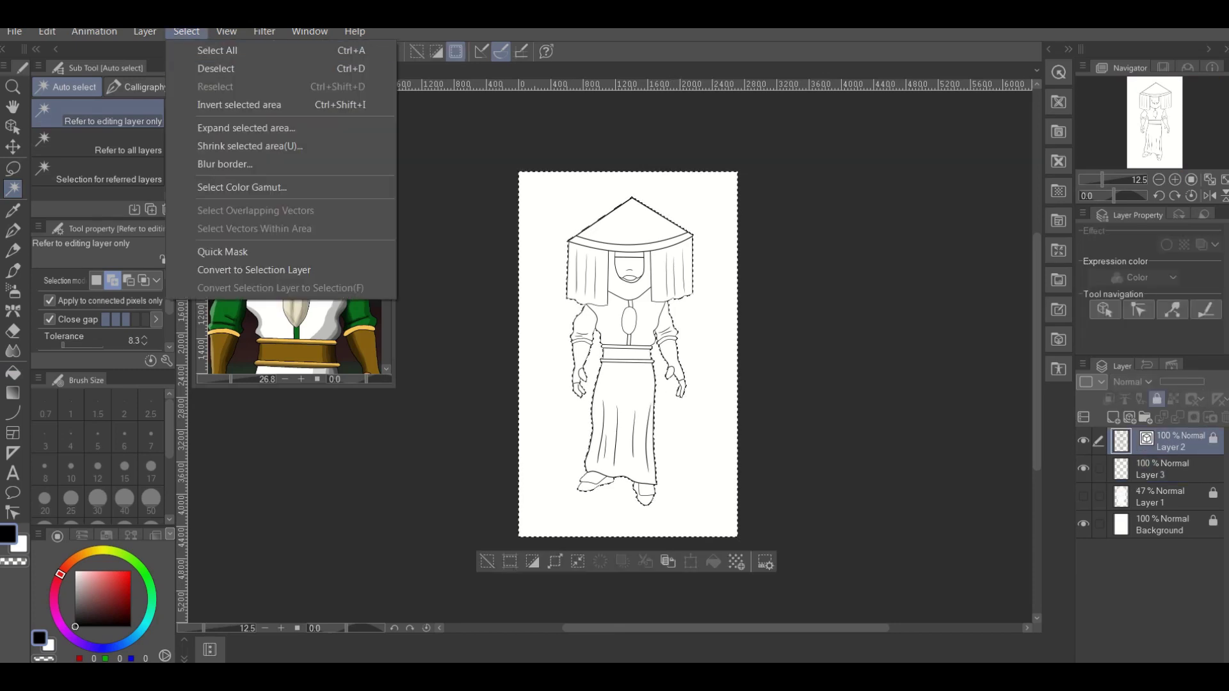
pyautogui.hotkey('ctrl', 'shift', 'i')
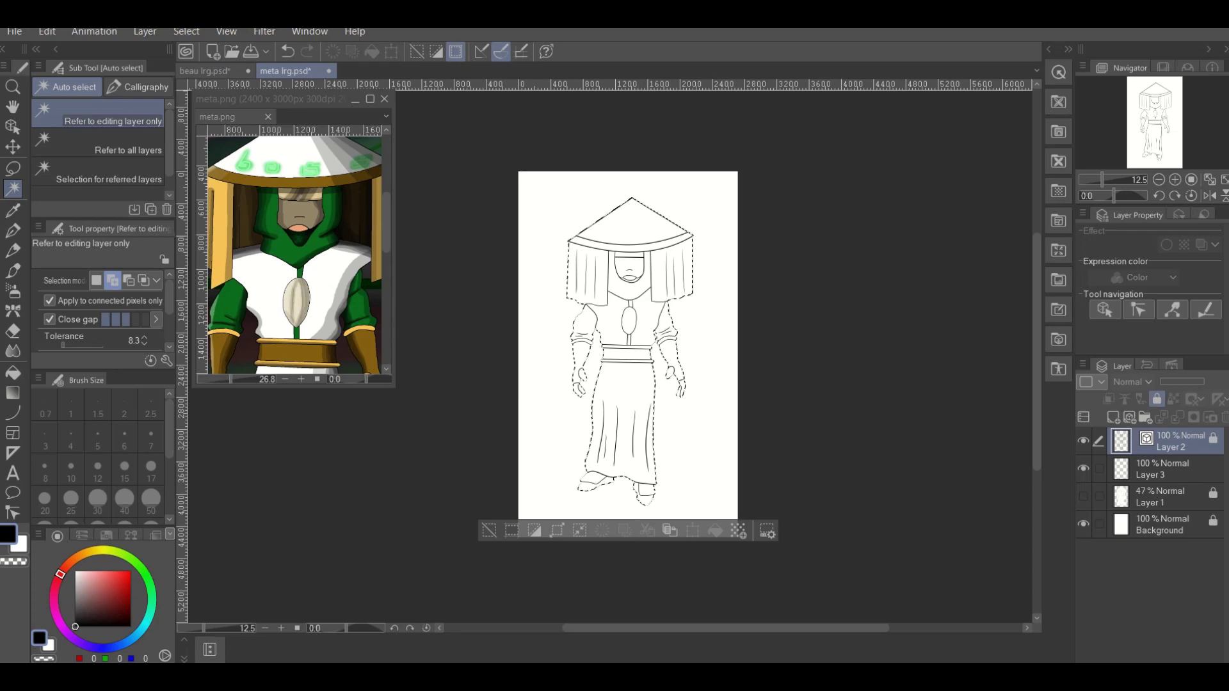
# Hide the Background, fill the selected silhouette with dark grey (RGB 51, 51, 51) on a new layer above Layer 1, and deselect.
pyautogui.click(1083, 524)
pyautogui.click(1165, 497)
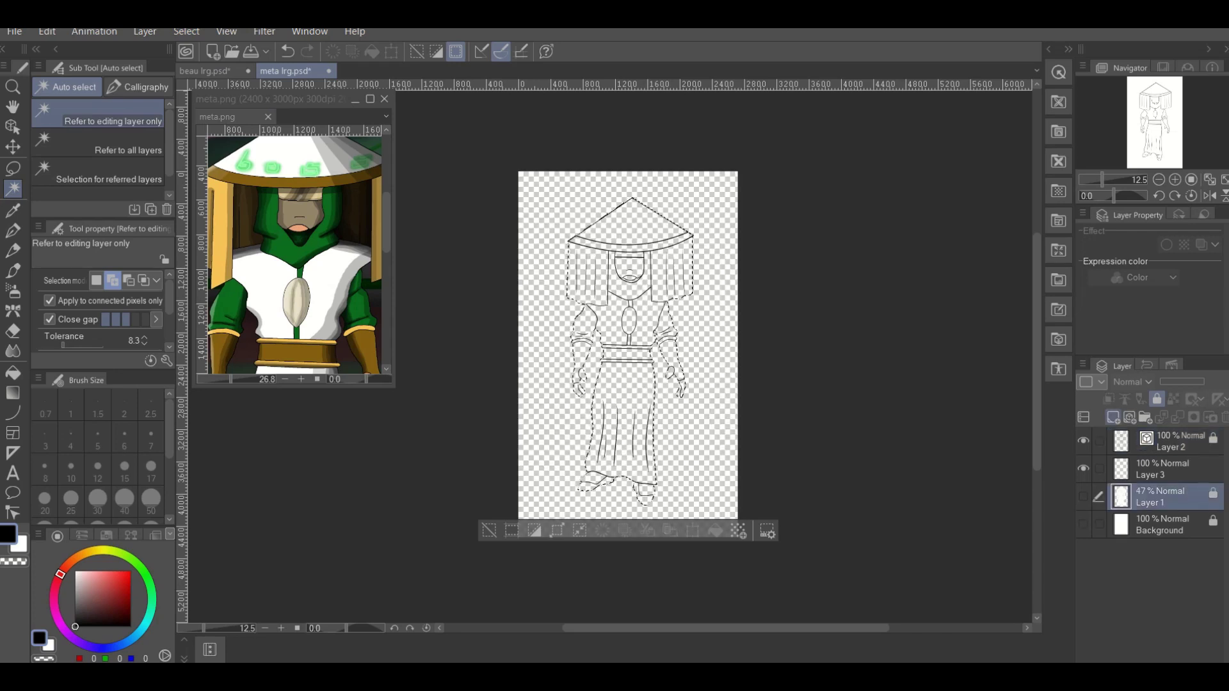
pyautogui.hotkey('ctrl', 'shift', 'n')
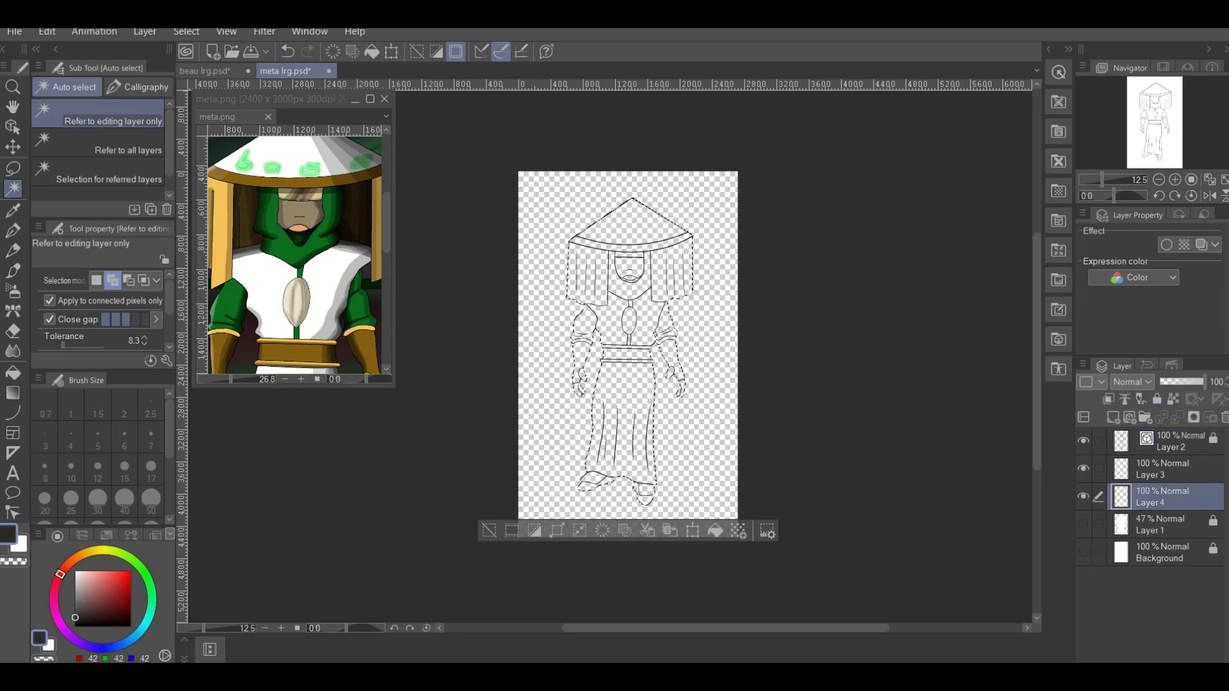
pyautogui.click(13, 372)
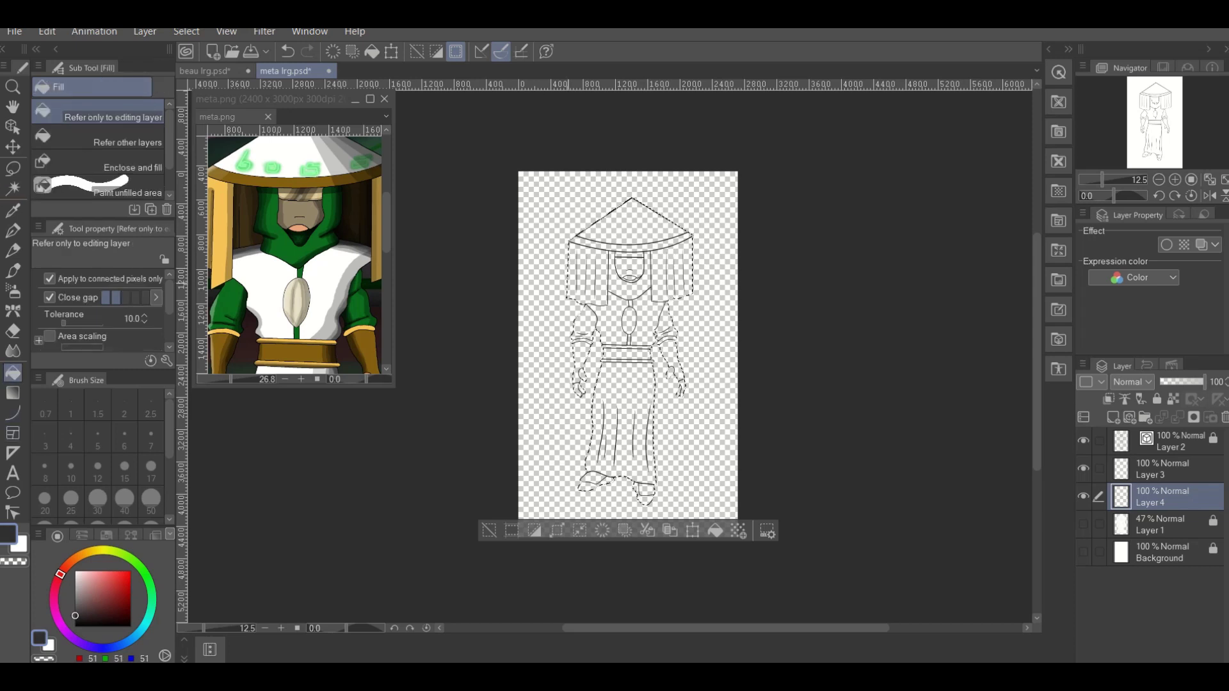
pyautogui.click(627, 300)
pyautogui.click(186, 31)
pyautogui.click(211, 66)
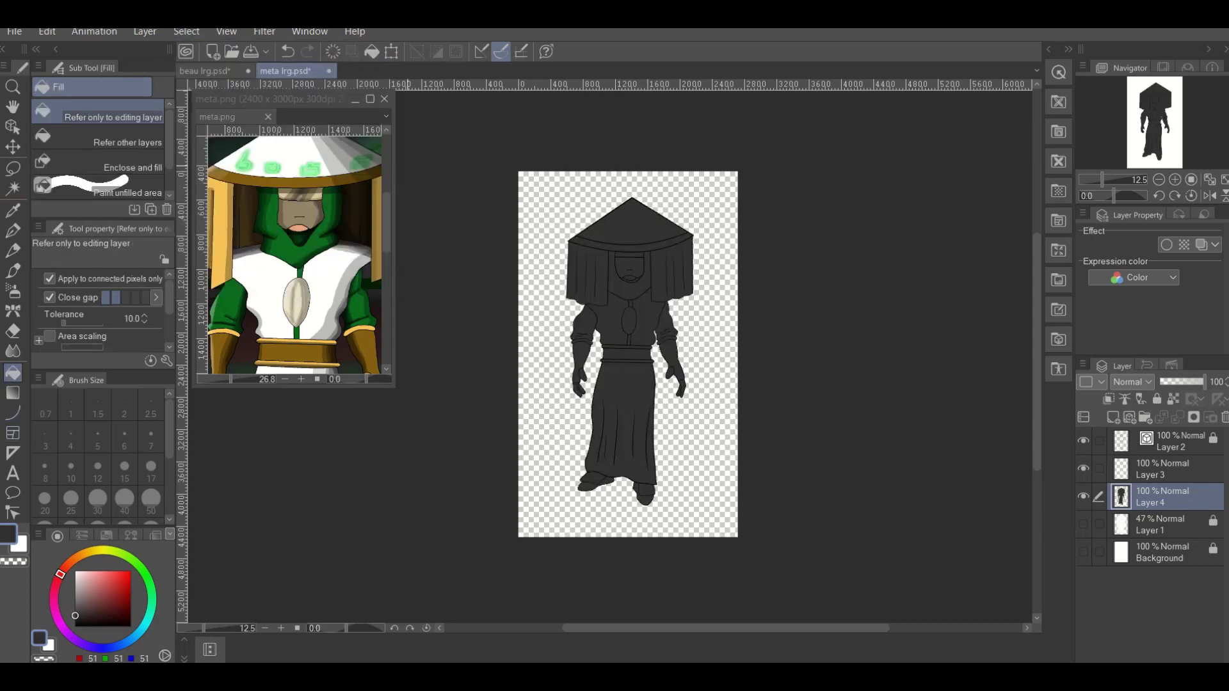
# Auto-select the hat's crown, the sleeveless tunic and the long skirt together on Layer 2.
pyautogui.scroll(2, 739, 445)
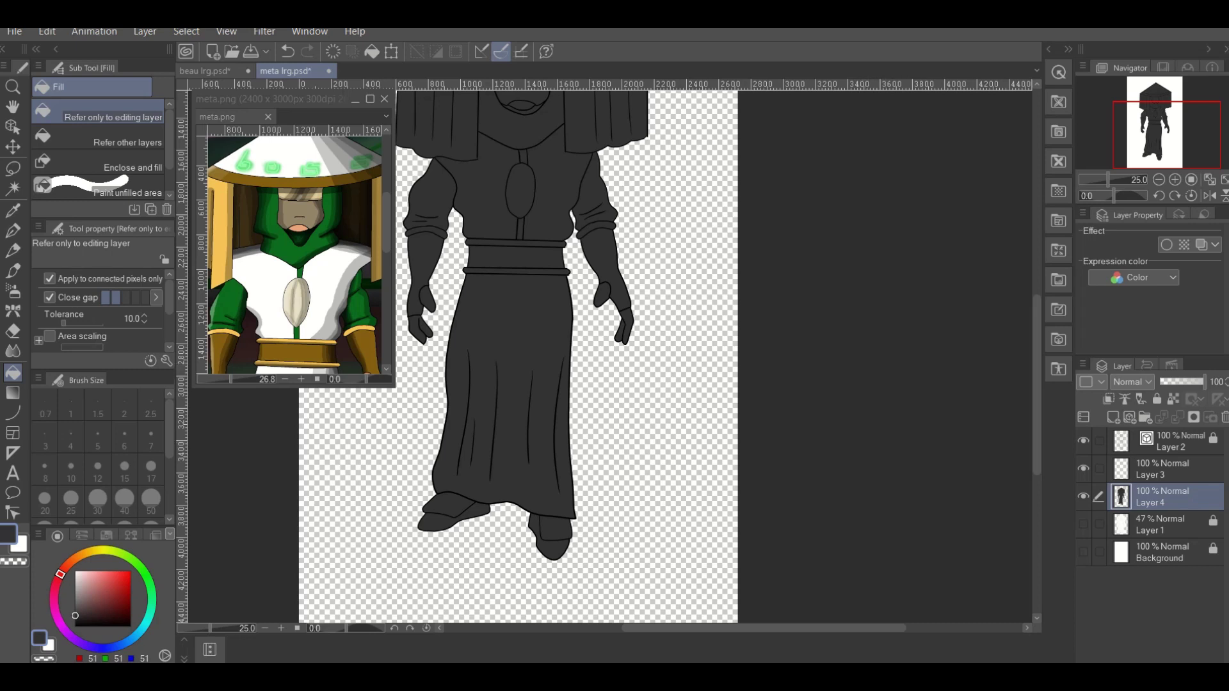
pyautogui.click(1171, 441)
pyautogui.scroll(3, 521, 356)
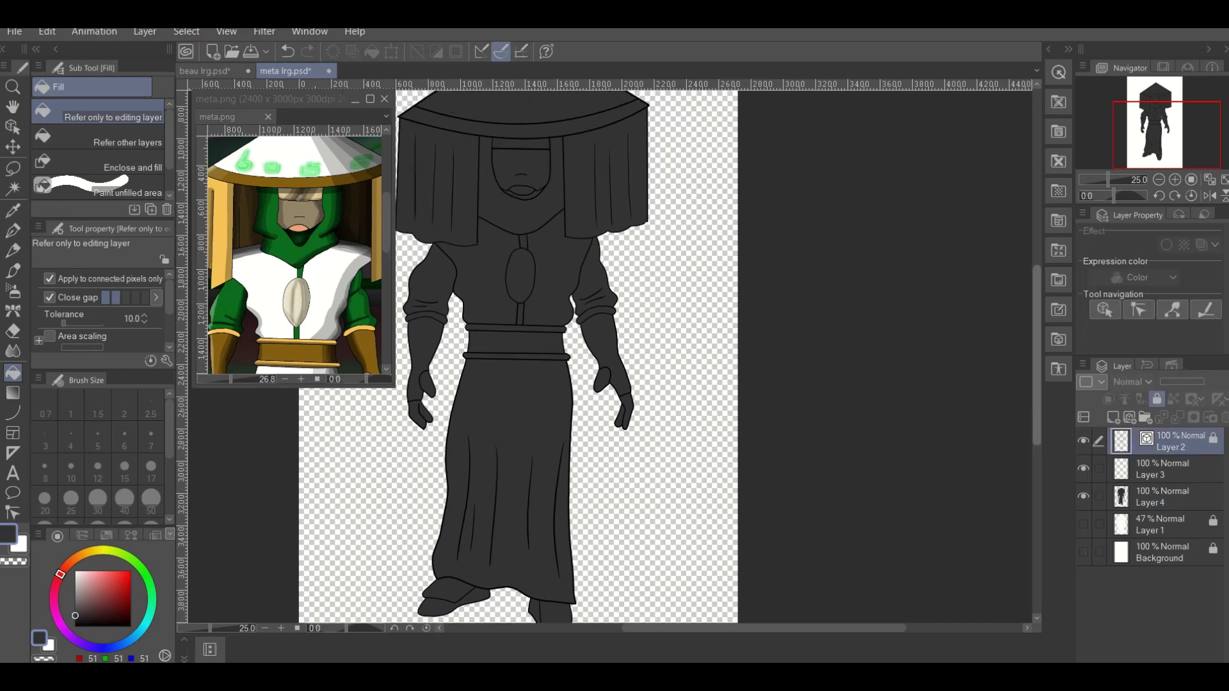
pyautogui.press('w')
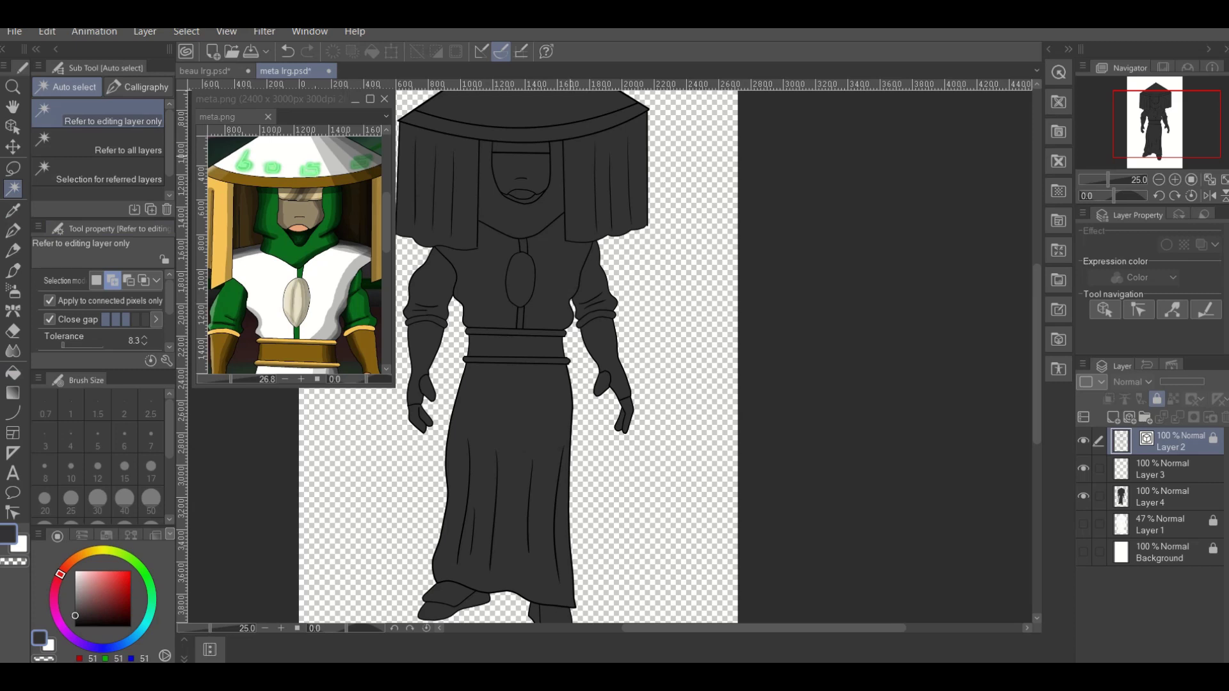
pyautogui.click(544, 105)
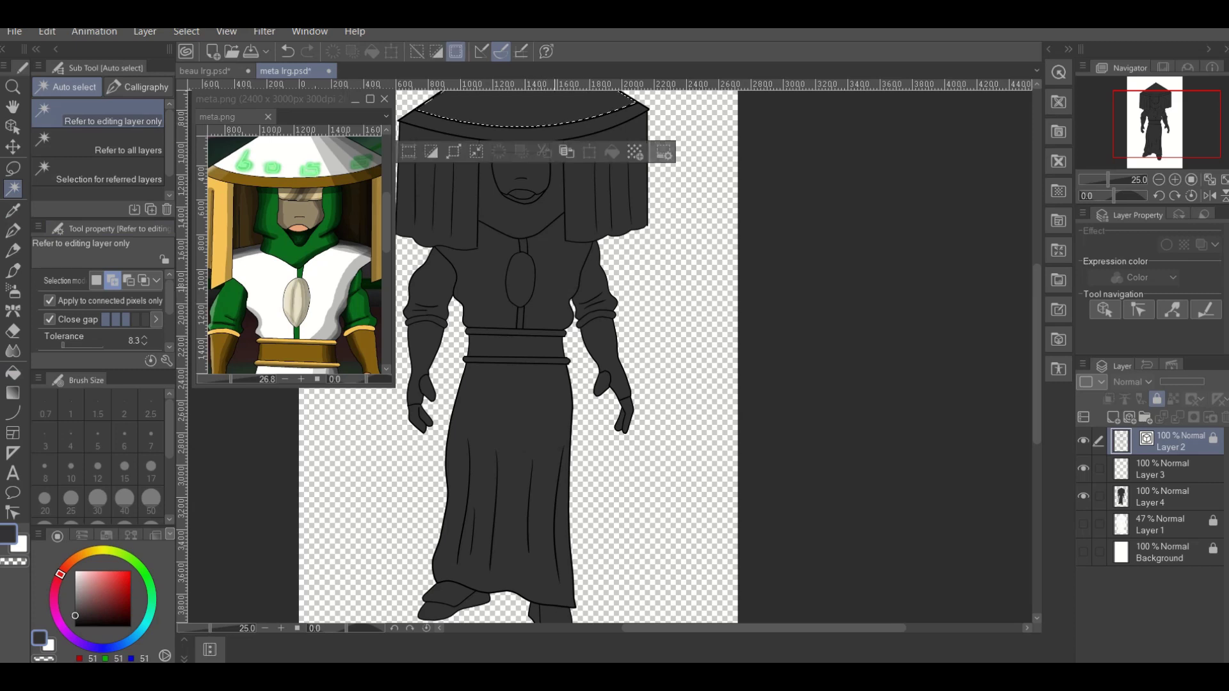
pyautogui.keyDown('shift'); pyautogui.click(512, 416); pyautogui.keyUp('shift')
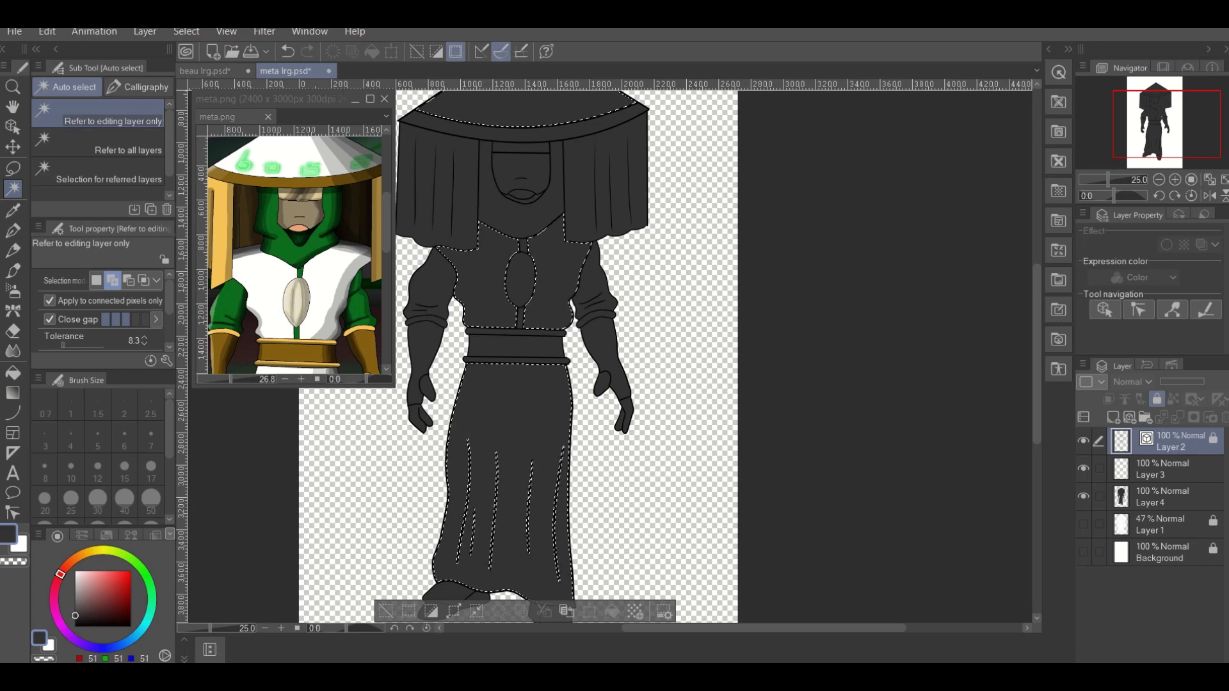
# Sample white from the tunic in meta.png, fill the selected hat, tunic and skirt areas on Layer 3, and deselect.
pyautogui.click(1161, 468)
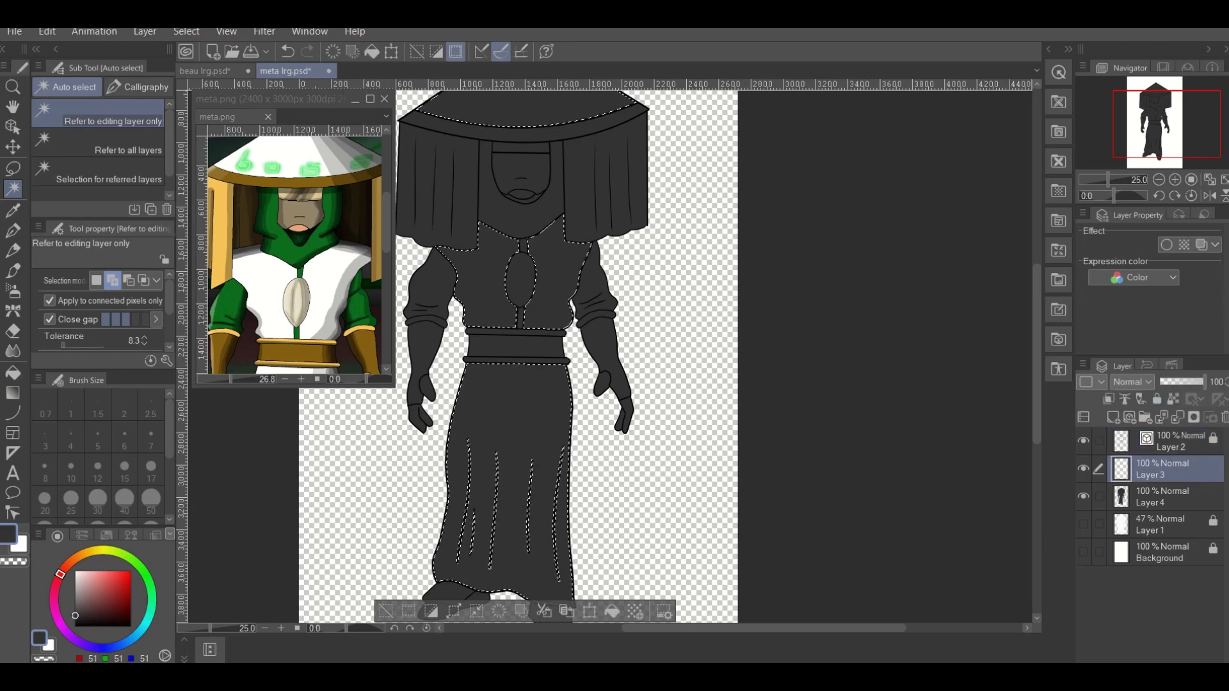
pyautogui.press('i')
pyautogui.click(256, 275)
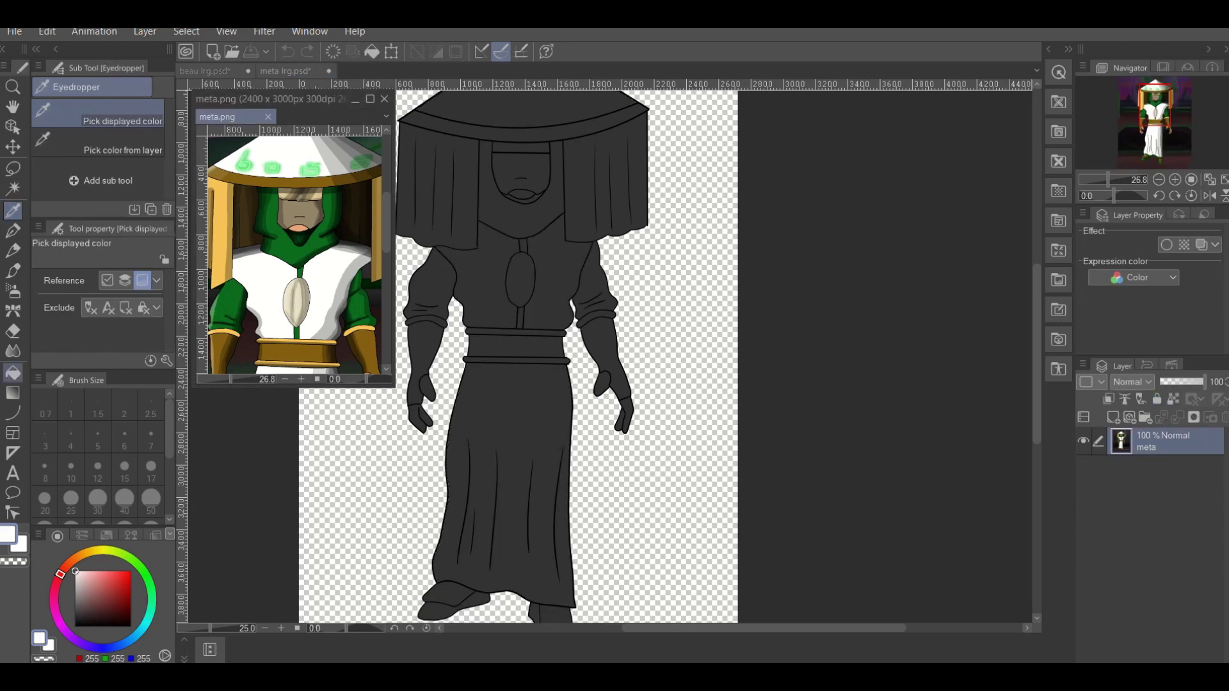
pyautogui.press('g')
pyautogui.click(691, 320)
pyautogui.click(521, 103)
pyautogui.click(506, 288)
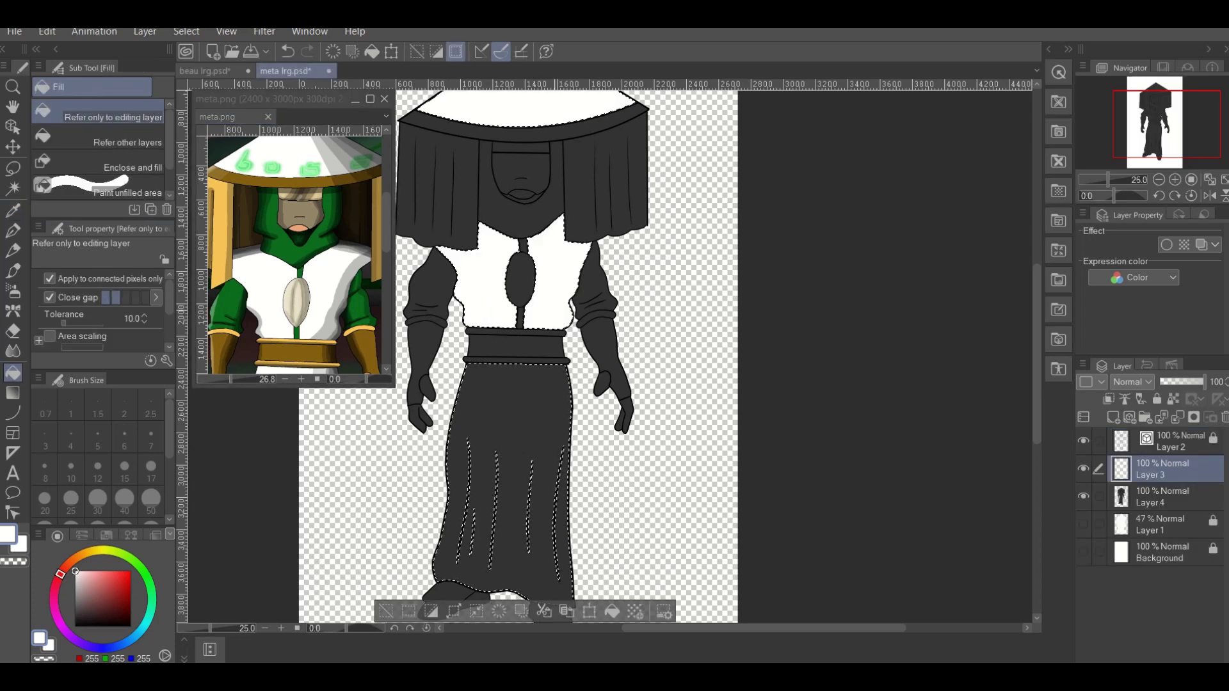
pyautogui.click(512, 486)
pyautogui.click(186, 32)
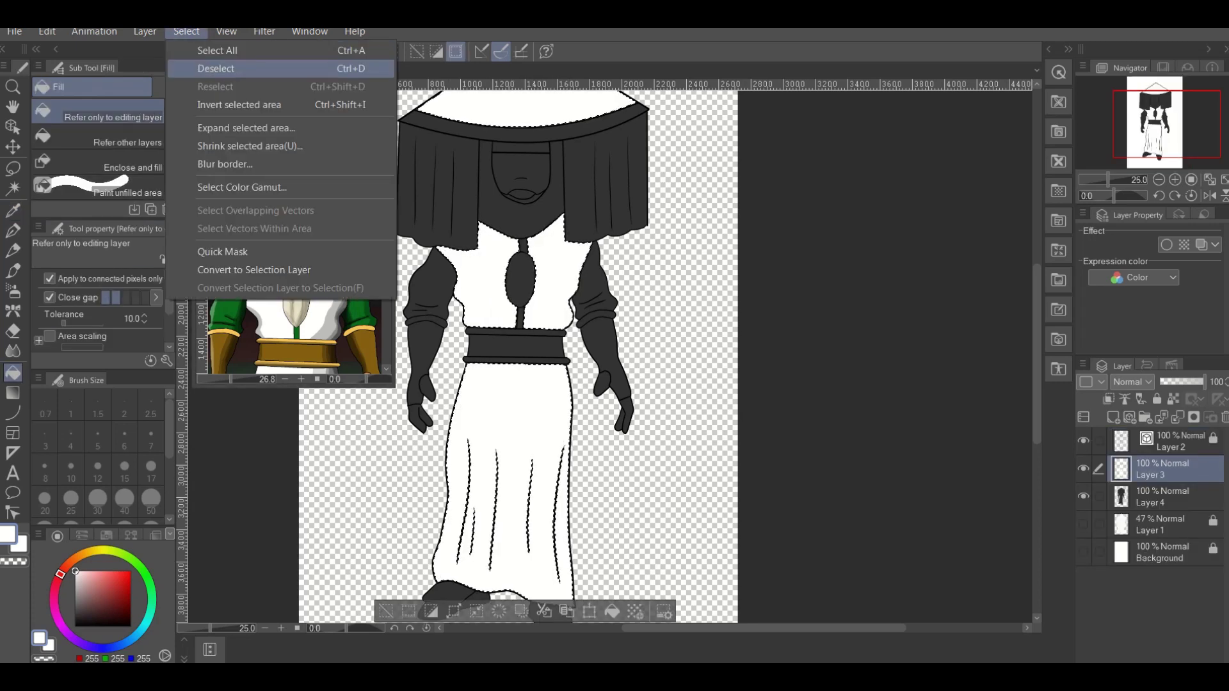
pyautogui.click(215, 68)
# Sample the green of the hood in meta.png (RGB 14, 108, 31) as the drawing colour.
pyautogui.press('w')
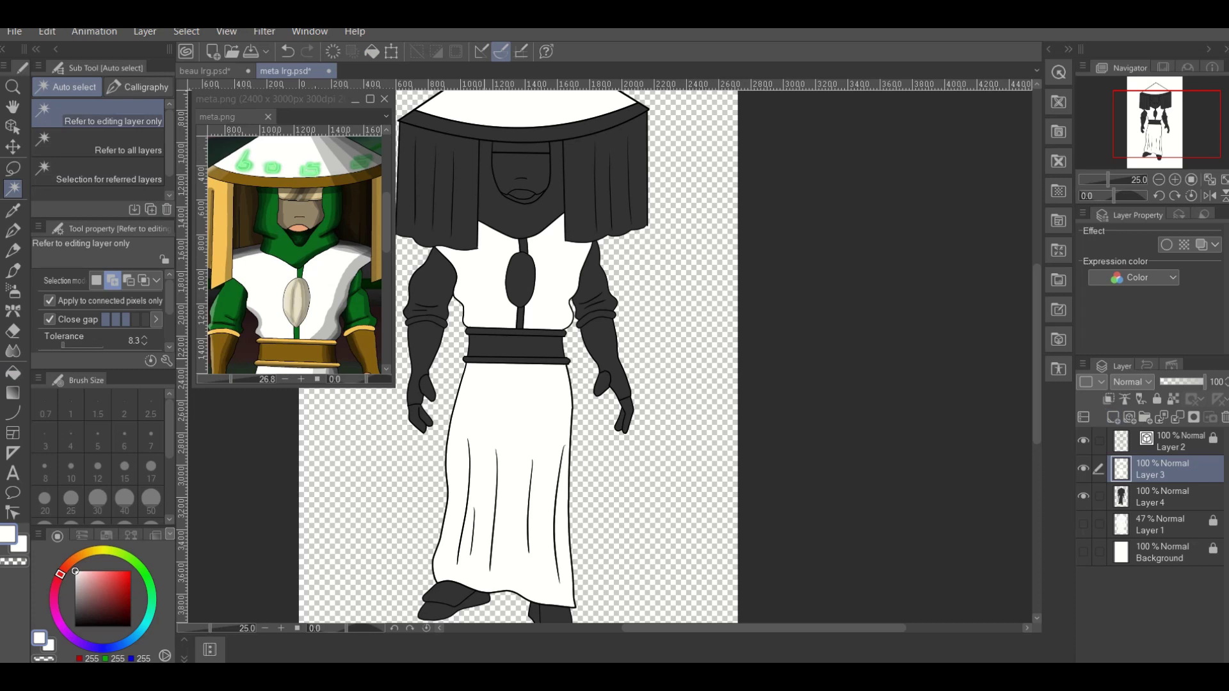
pyautogui.press('i')
pyautogui.click(256, 218)
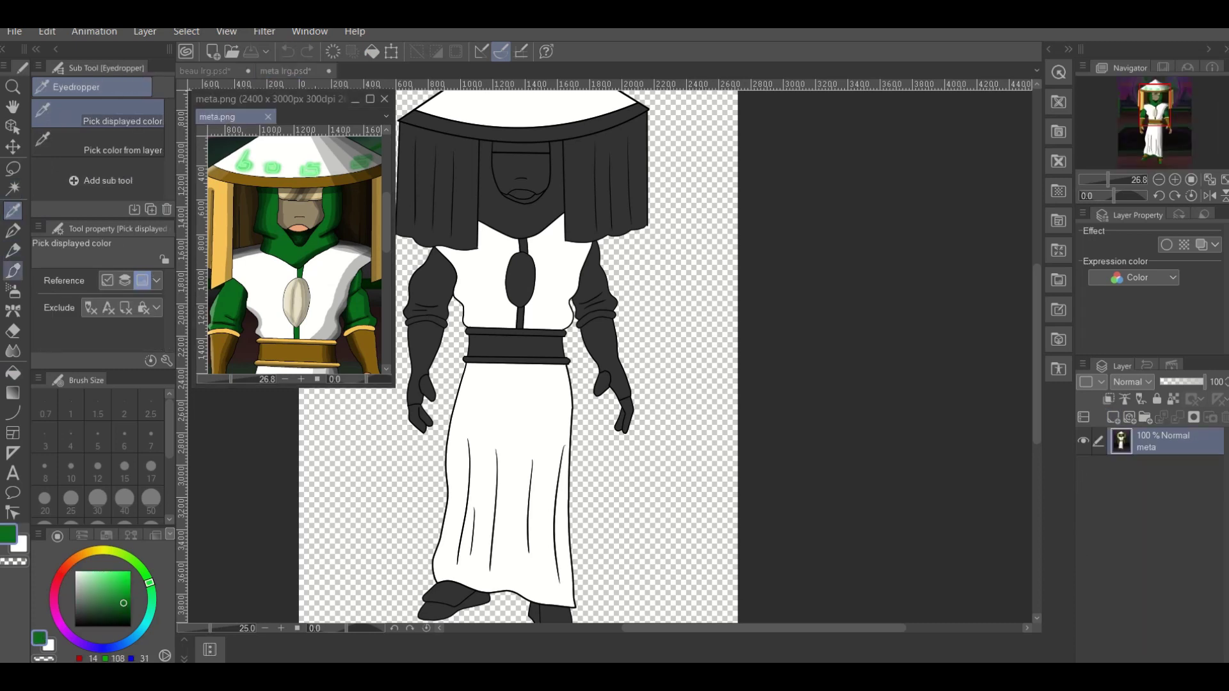
pyautogui.press('w')
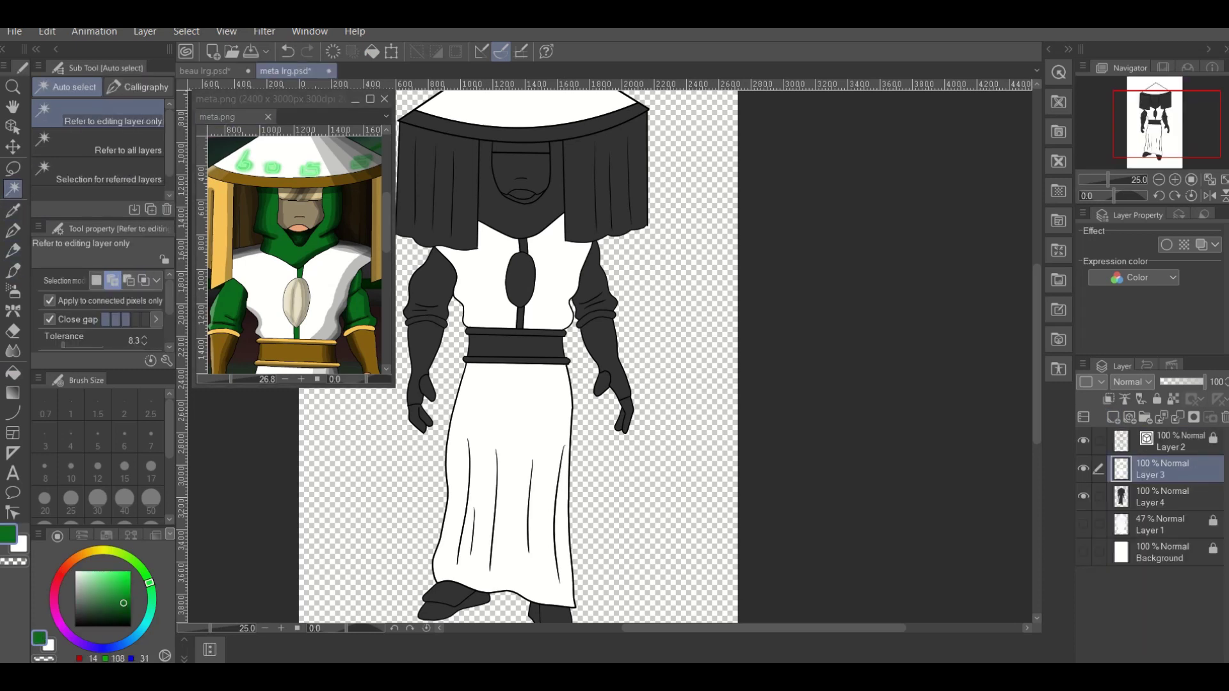
# Auto-select the hood, both upper sleeves and the lower parts of both shoes together on Layer 2.
pyautogui.click(1171, 442)
pyautogui.click(490, 214)
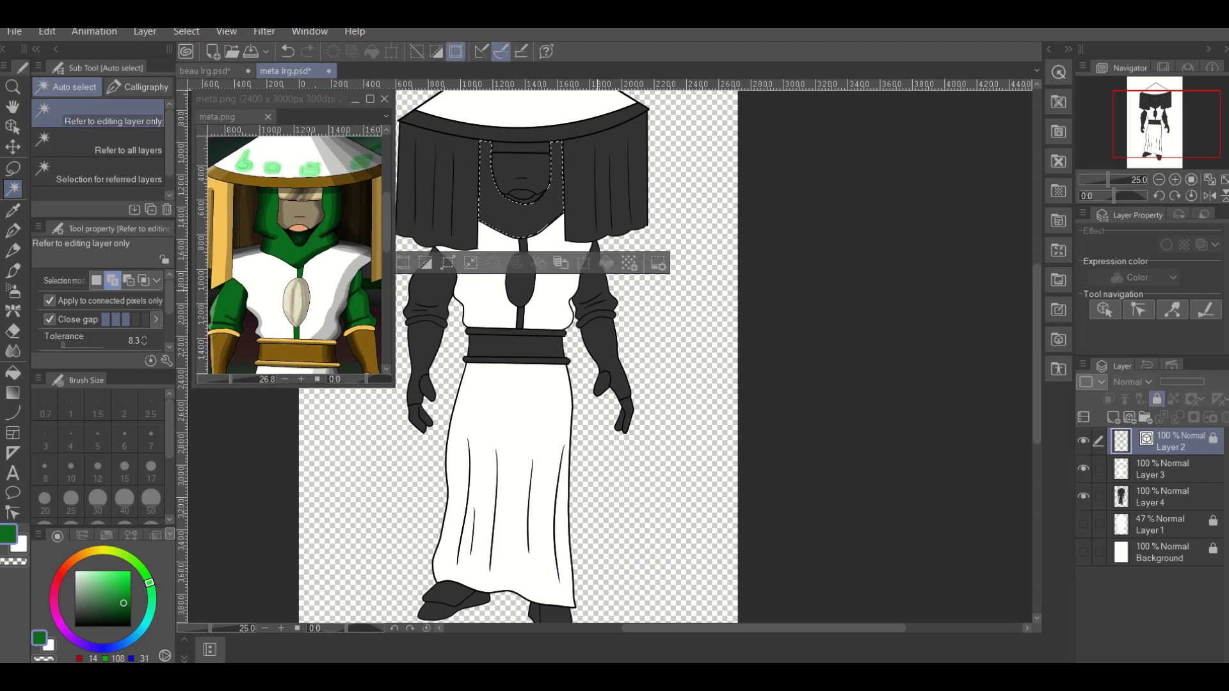
pyautogui.click(432, 282)
pyautogui.click(598, 282)
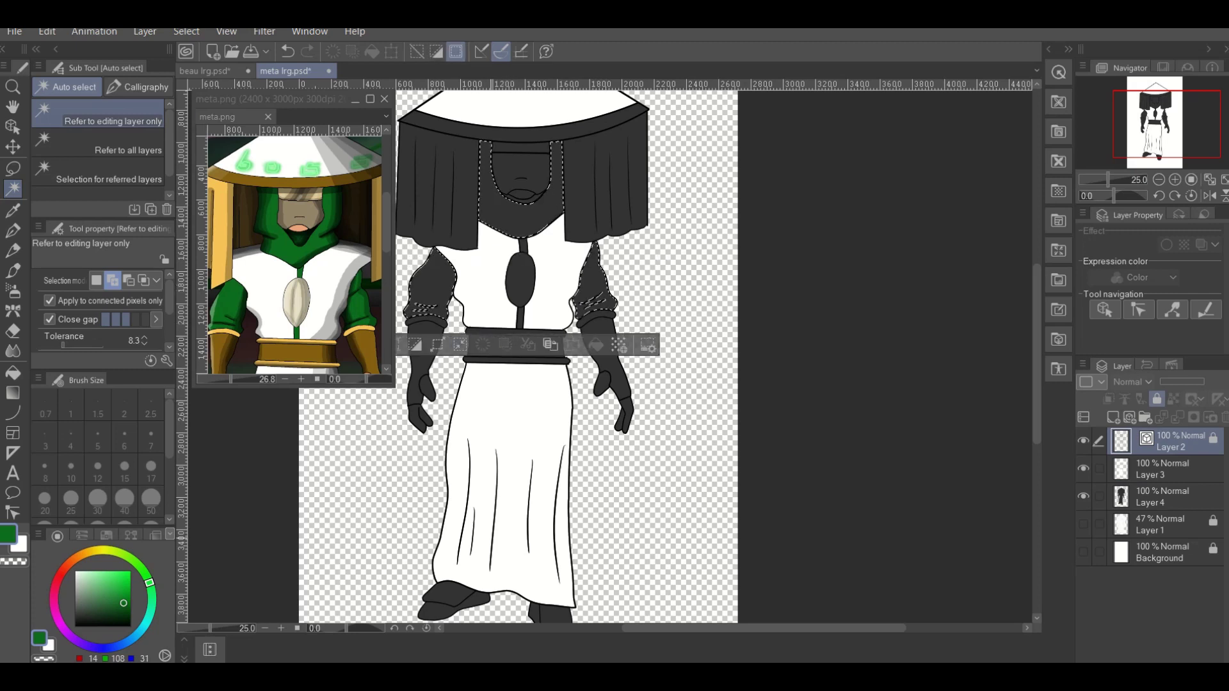
pyautogui.click(451, 599)
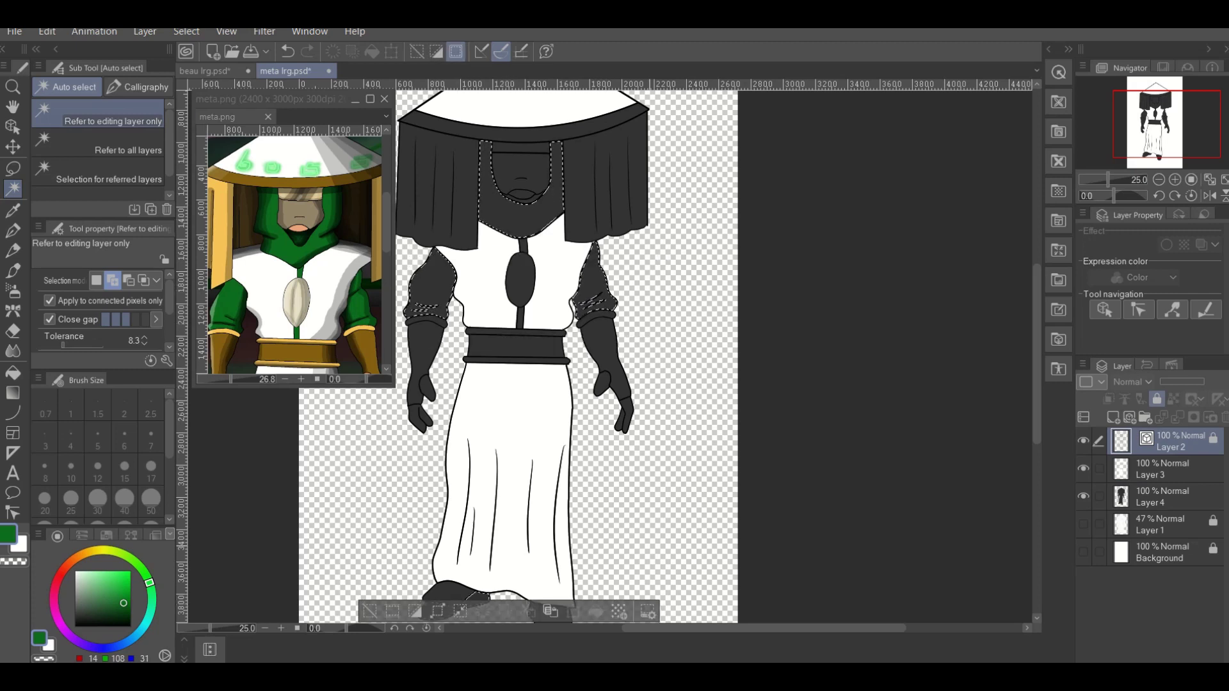
pyautogui.scroll(-4, 518, 358)
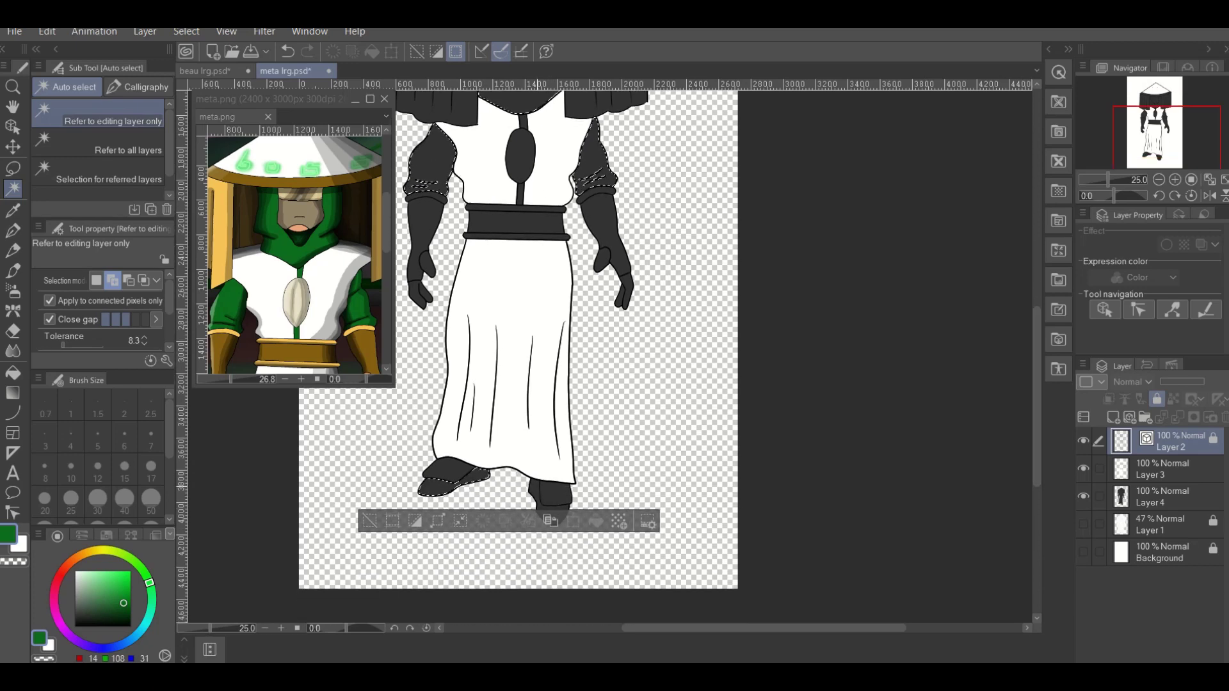
pyautogui.click(550, 503)
pyautogui.scroll(4, 518, 359)
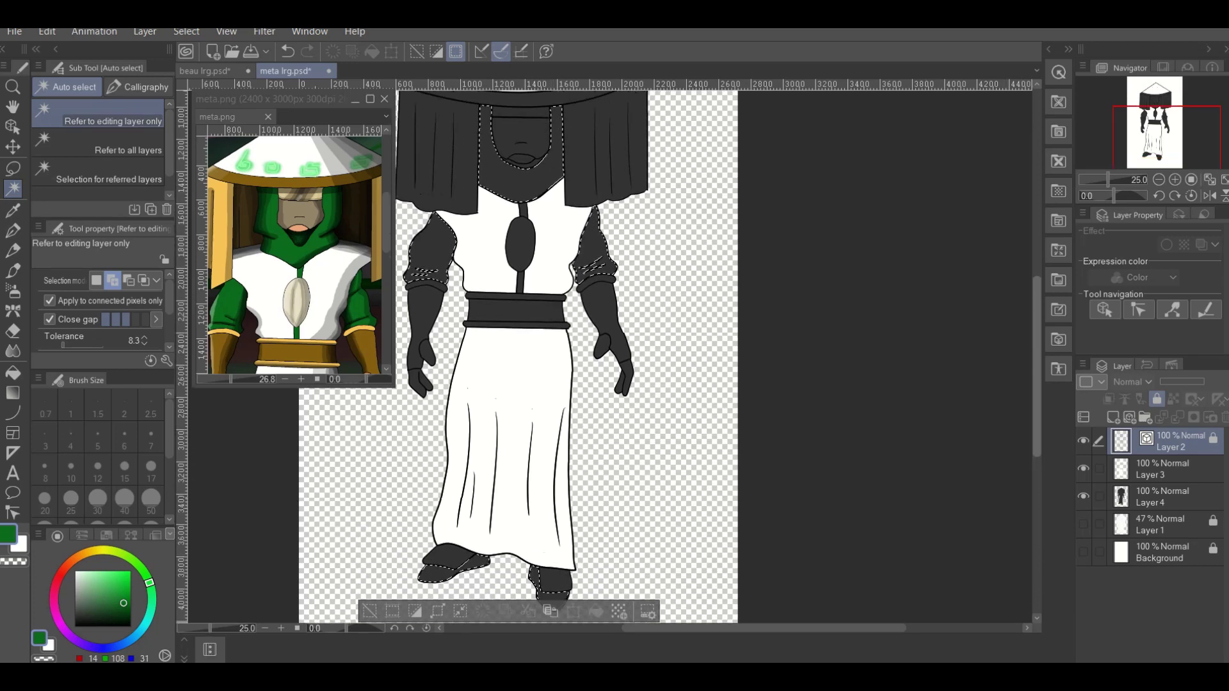
pyautogui.scroll(-1, 518, 358)
# Fill the selected hood, sleeve and shoe areas with the sampled green on Layer 3 and deselect.
pyautogui.click(1162, 469)
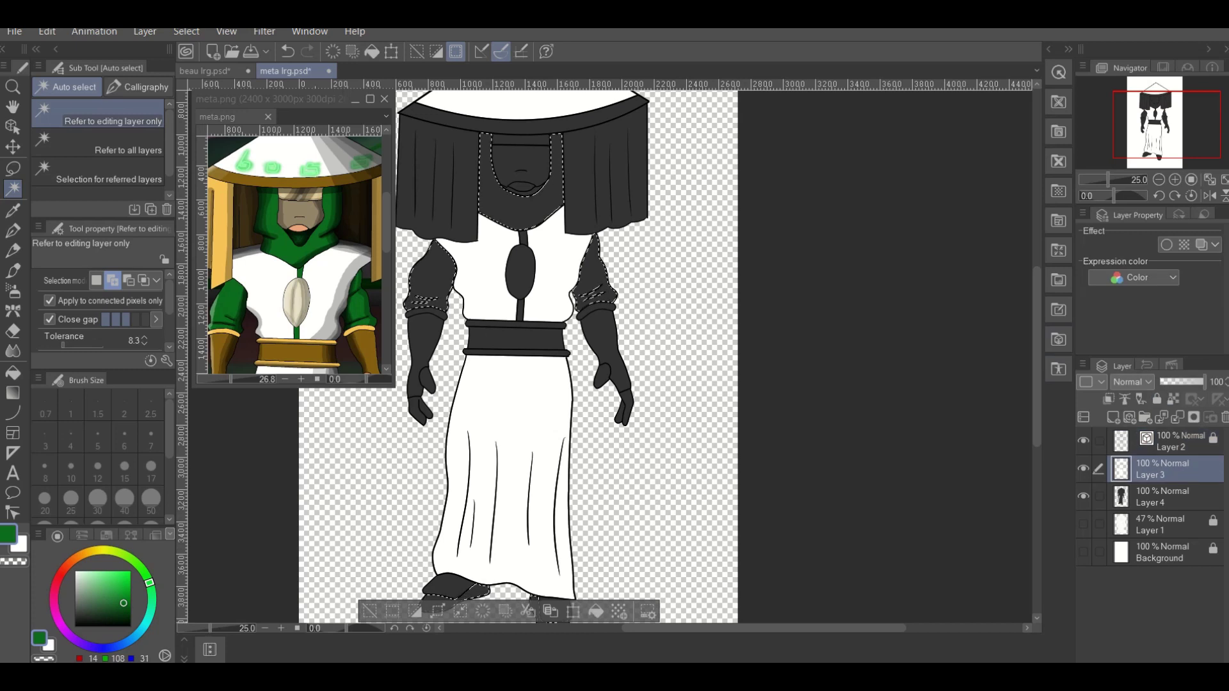
pyautogui.click(12, 372)
pyautogui.click(522, 205)
pyautogui.click(430, 276)
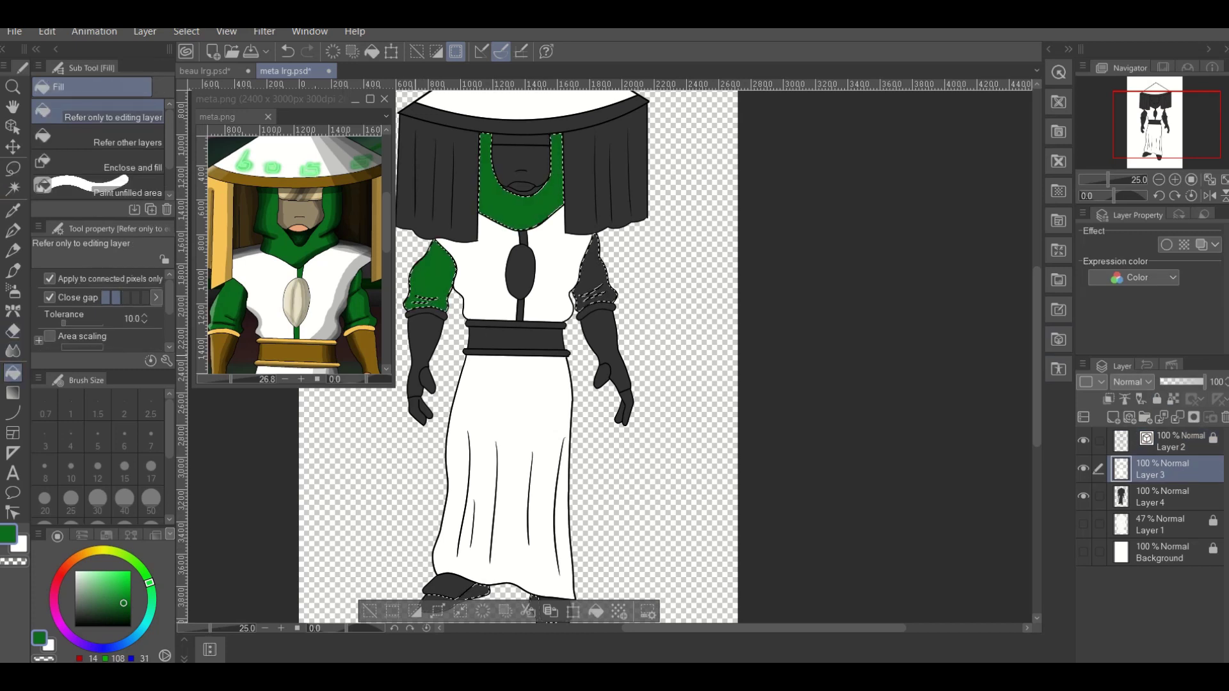
pyautogui.click(595, 272)
pyautogui.click(472, 592)
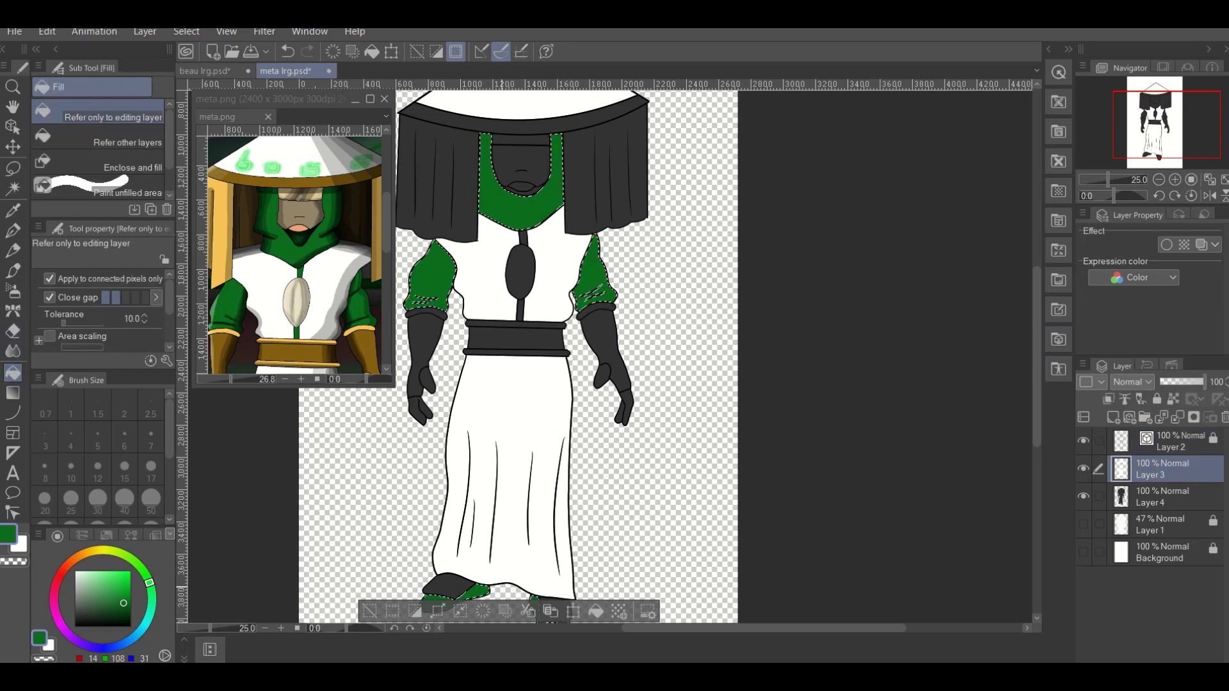
pyautogui.click(186, 31)
pyautogui.click(205, 69)
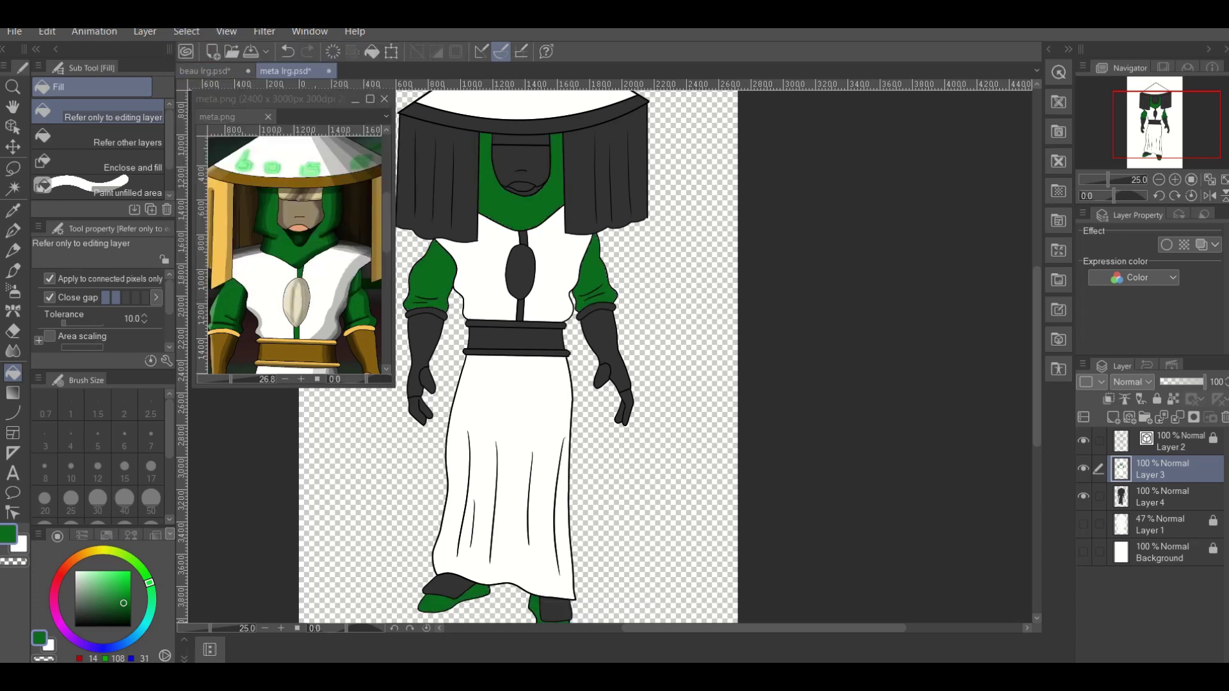
# Sample the hood's dark green shadow in meta.png (RGB 6, 44, 13) and auto-select the narrow strip below the mouth on Layer 2.
pyautogui.press('i')
pyautogui.click(262, 236)
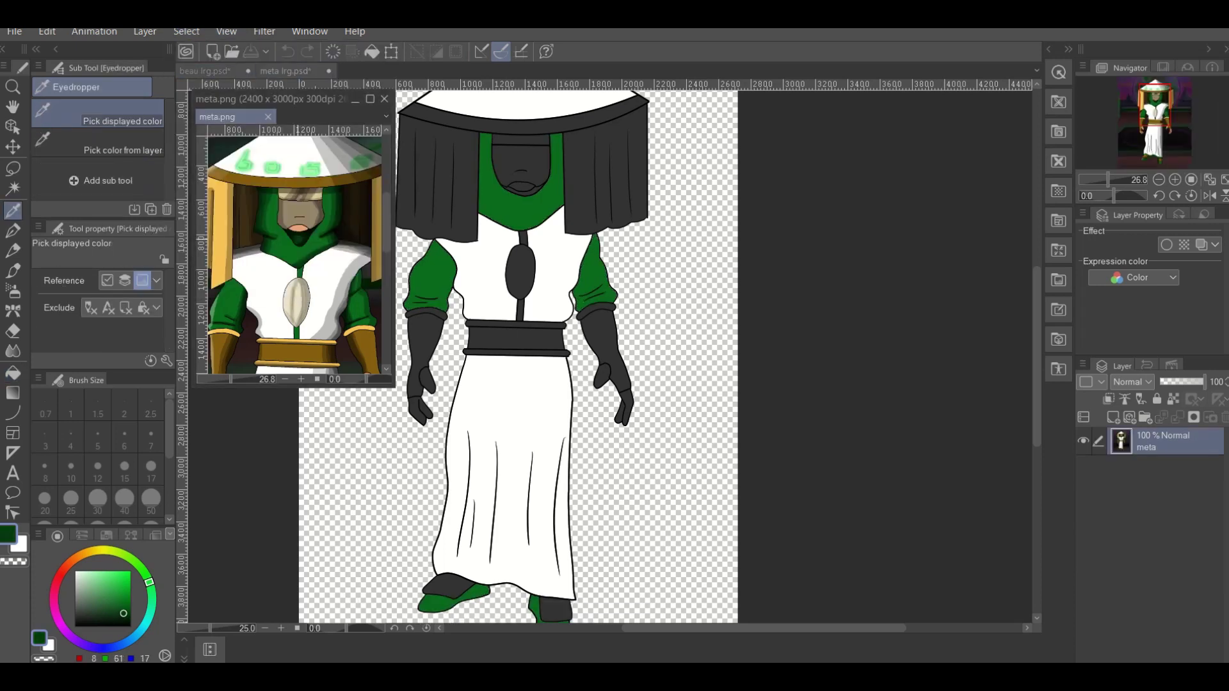
pyautogui.press('w')
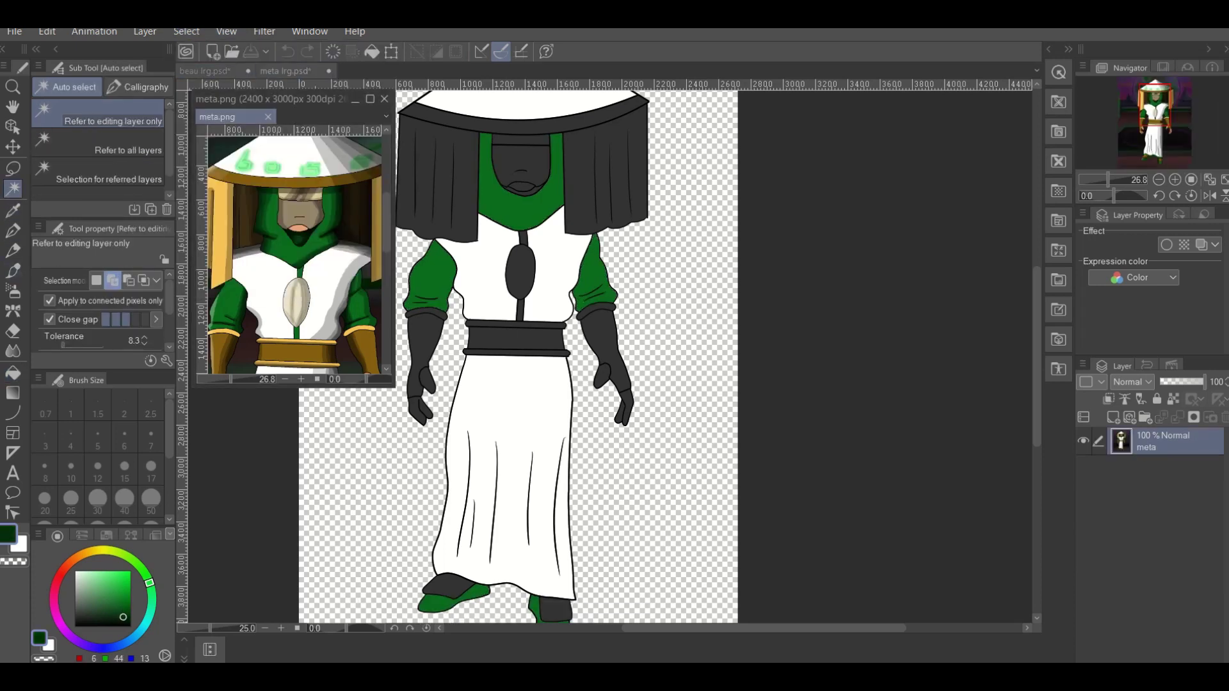
pyautogui.hotkey('ctrl', 'Tab')
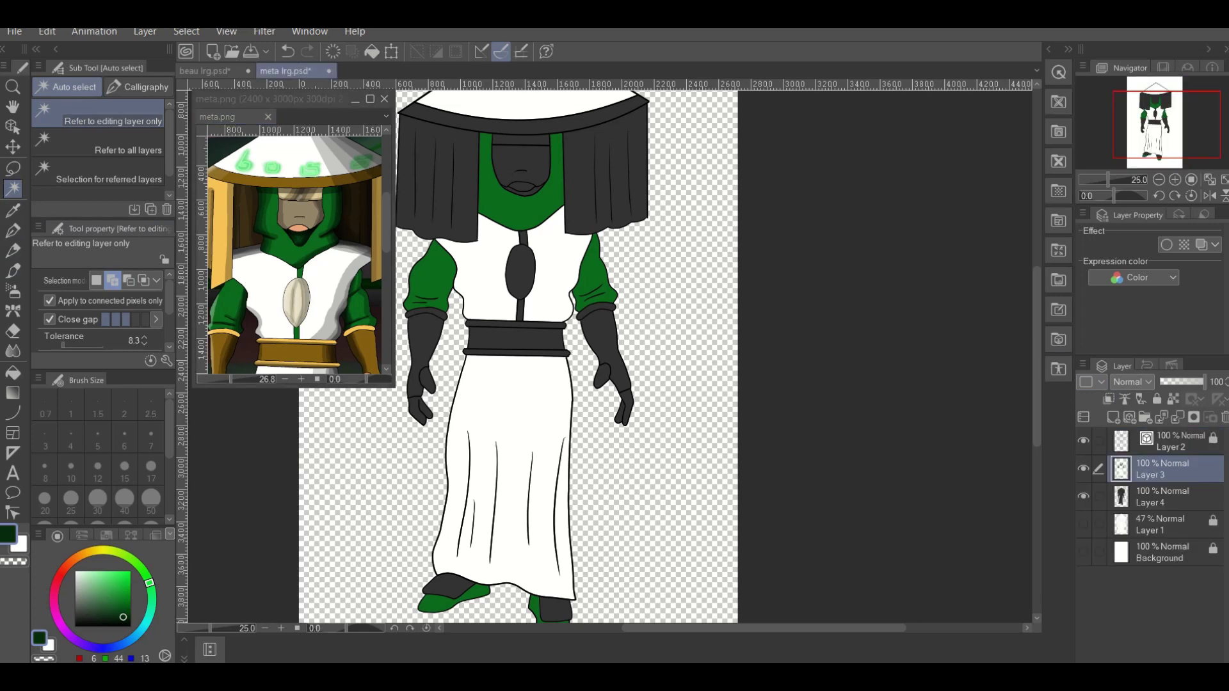
pyautogui.click(1171, 441)
pyautogui.scroll(3, 622, 352)
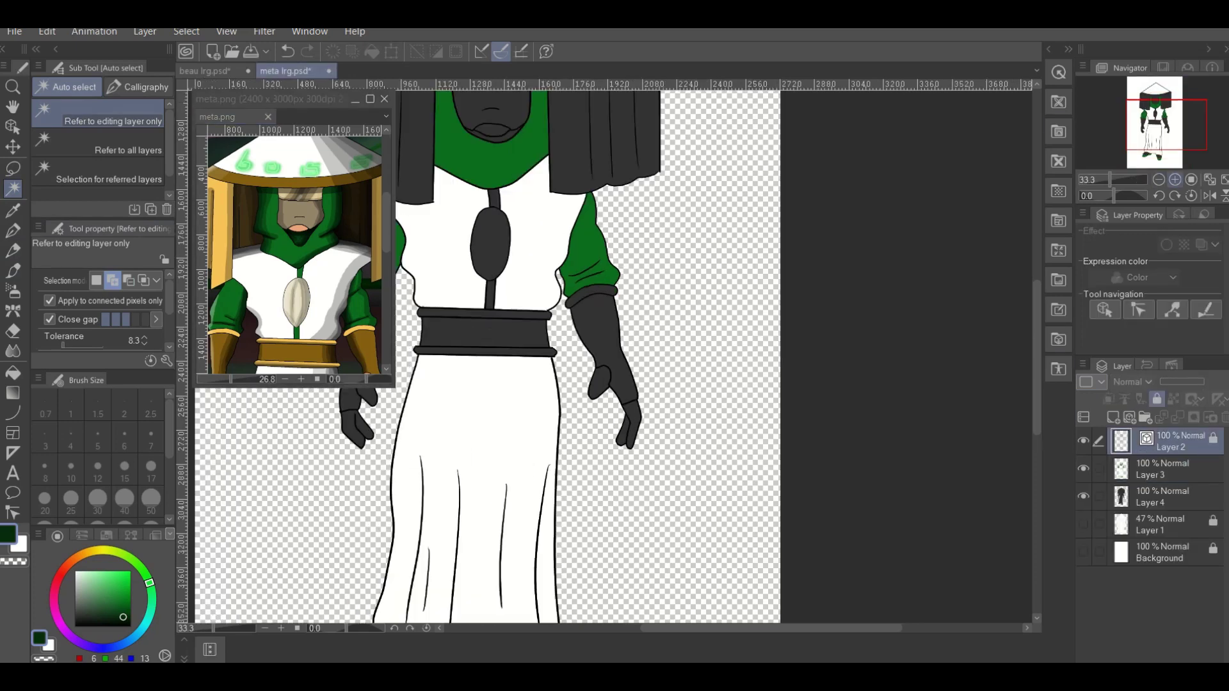
pyautogui.moveTo(576, 192); pyautogui.dragTo(903, 554)
pyautogui.click(723, 300)
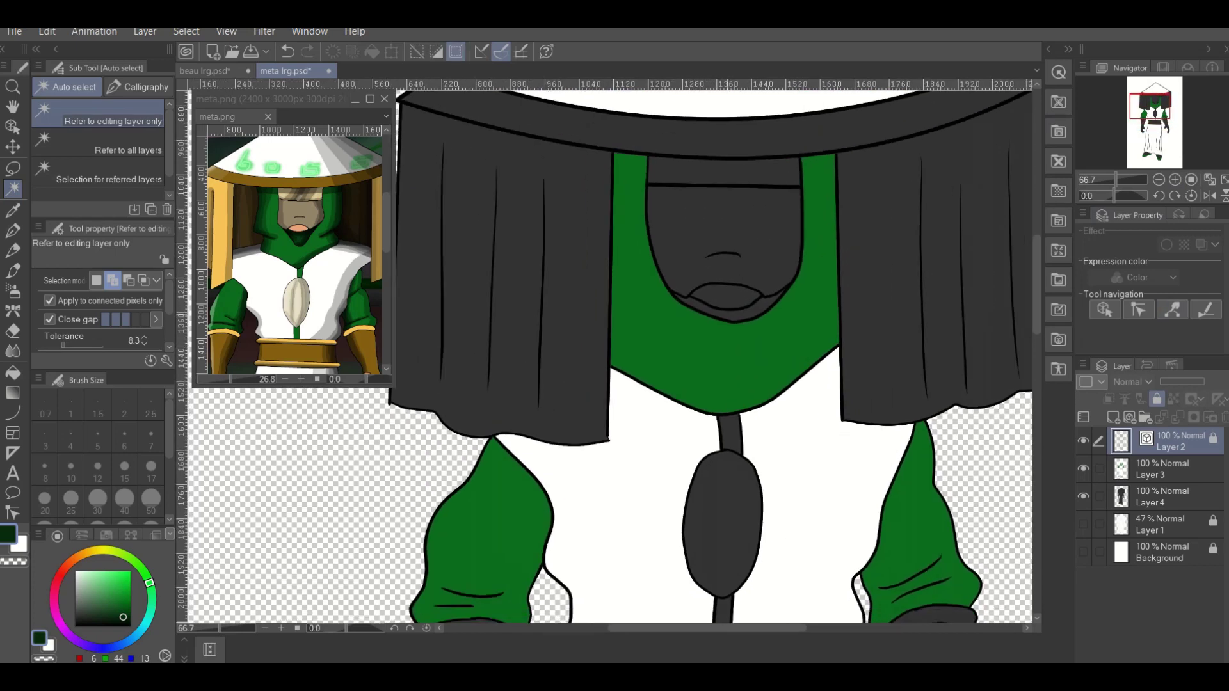
# Fill the selected strip below the mouth with the dark green on Layer 3 and deselect.
pyautogui.click(1172, 469)
pyautogui.press('g')
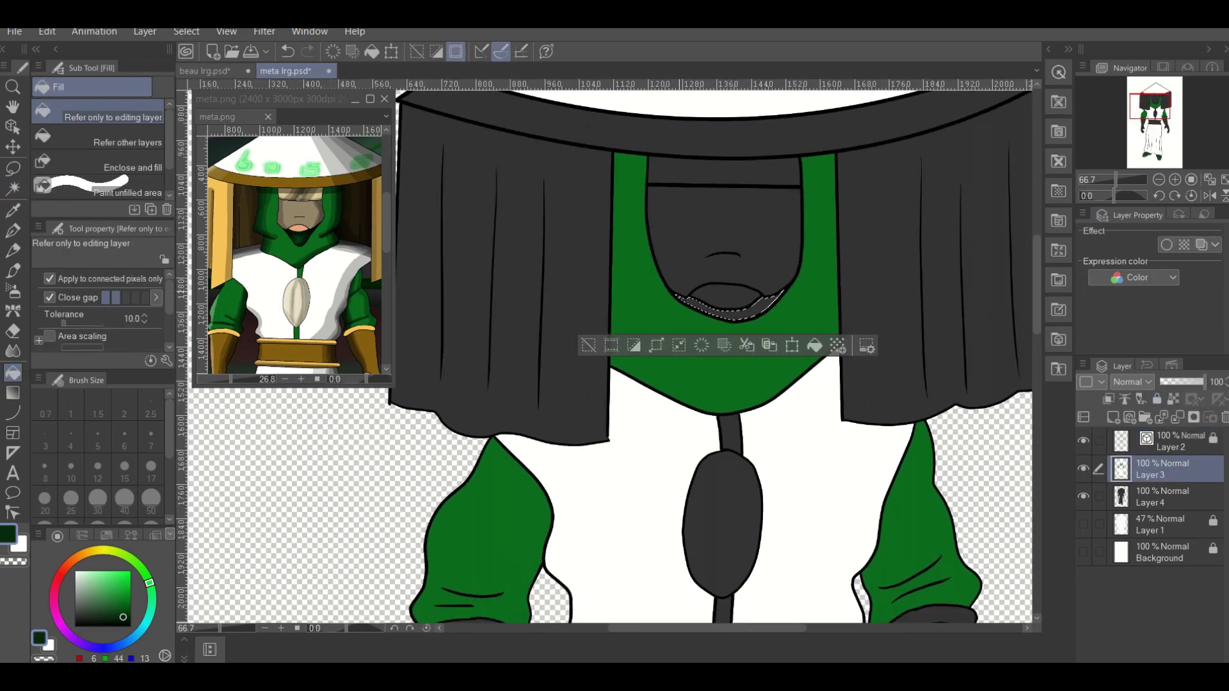
pyautogui.click(681, 299)
pyautogui.click(187, 31)
pyautogui.click(211, 66)
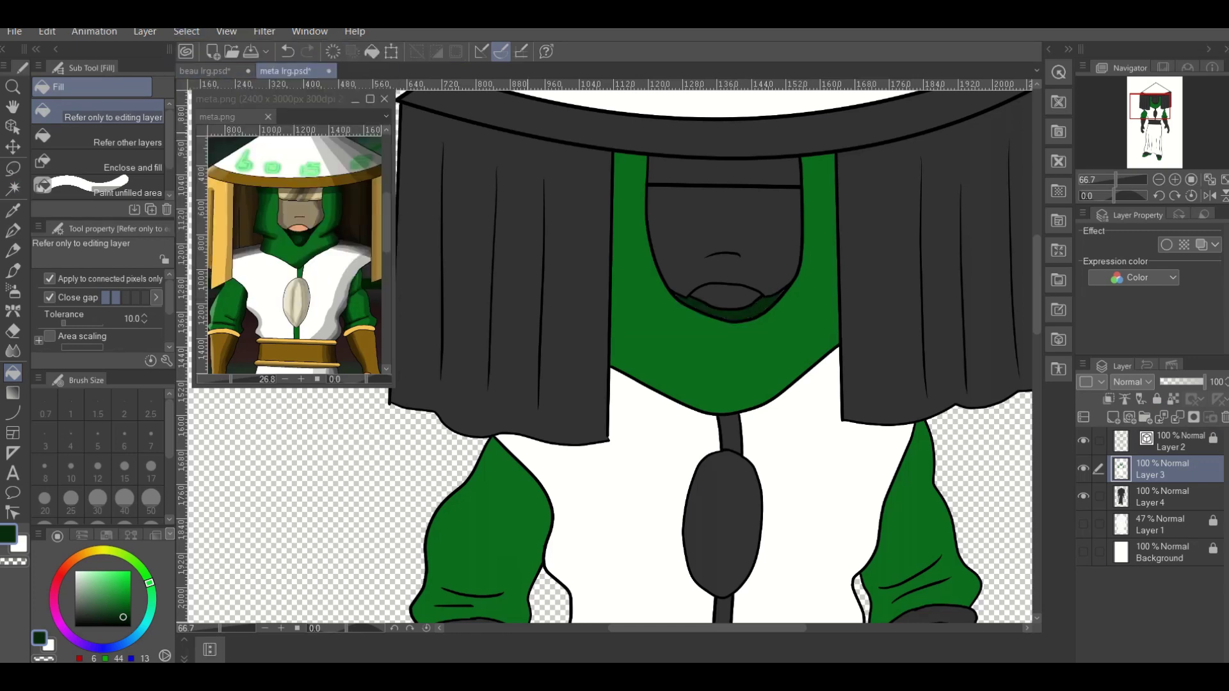
# Auto-select the glove areas on both forearms on Layer 2.
pyautogui.hotkey('ctrl', '-')
pyautogui.hotkey('ctrl', '-')
pyautogui.hotkey('ctrl', '-')
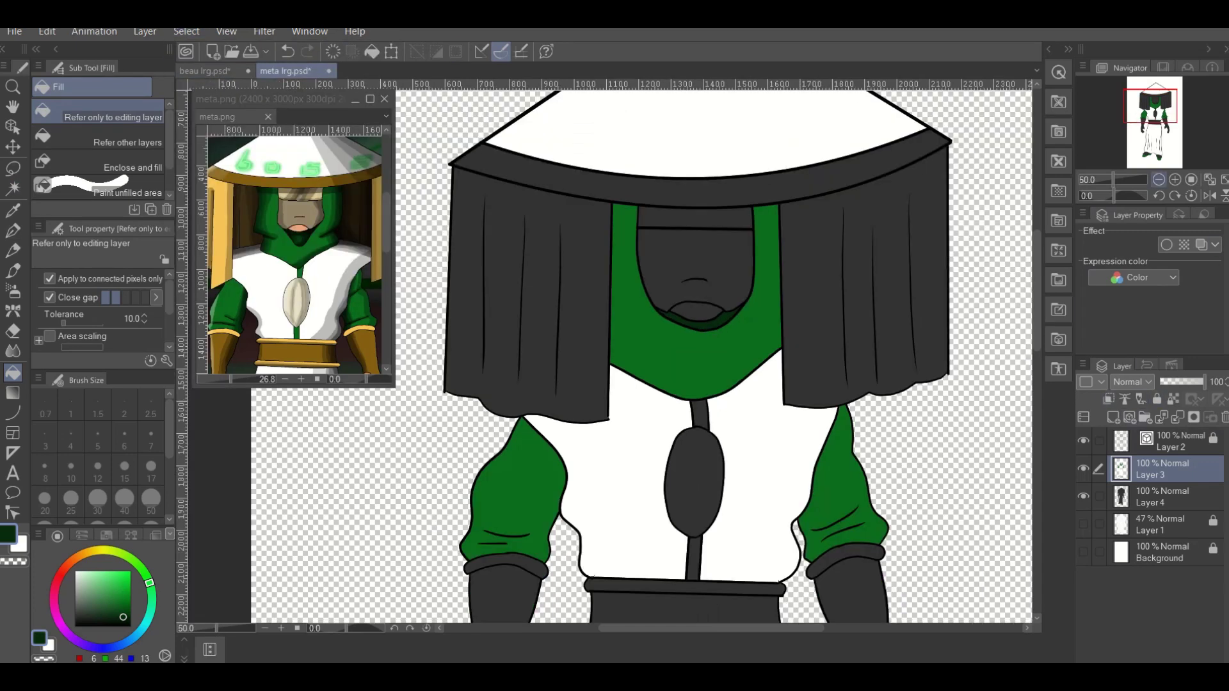
pyautogui.scroll(-6, 650, 357)
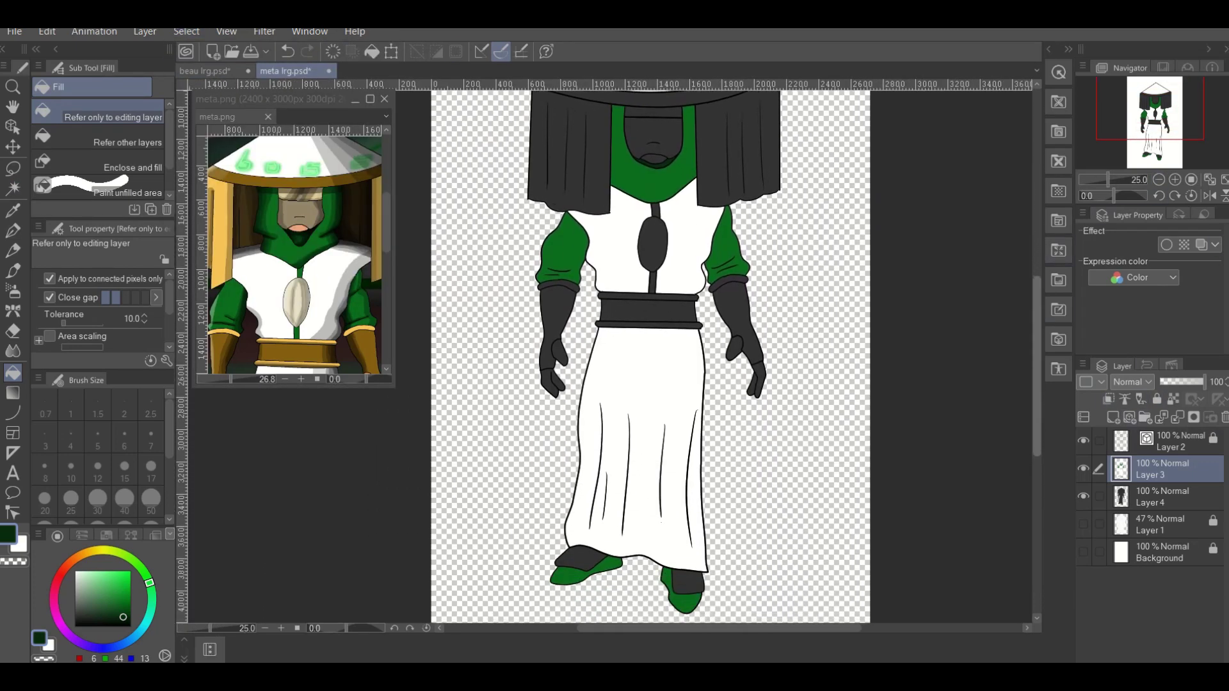
pyautogui.click(1171, 441)
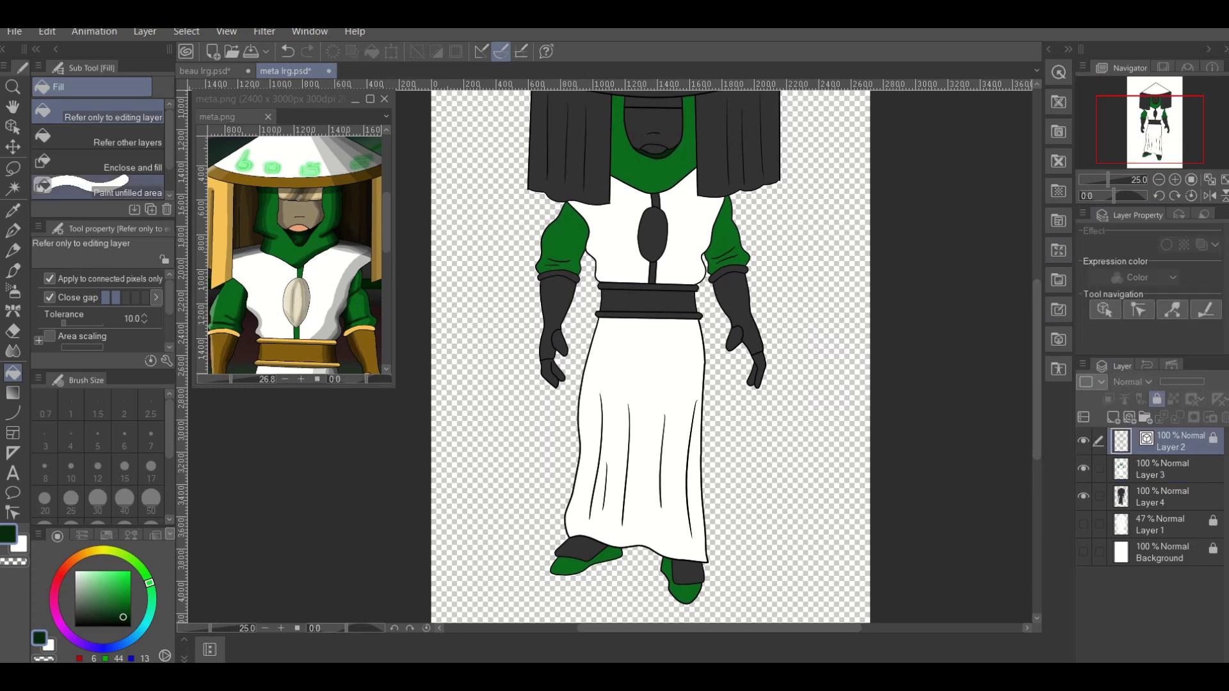
pyautogui.press('w')
pyautogui.click(554, 307)
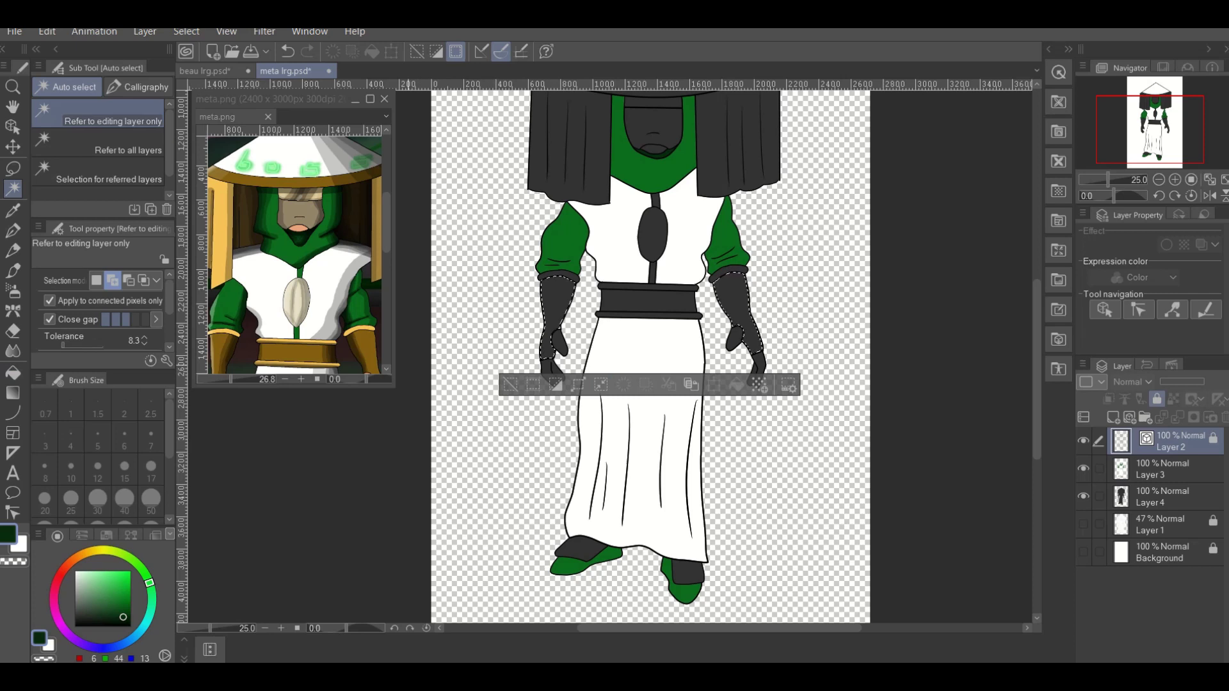
# Sample the glove's brown in meta.png (RGB 132, 96, 20) and return to meta lrg.psd.
pyautogui.click(294, 256)
pyautogui.moveTo(294, 256); pyautogui.dragTo(228, 192)
pyautogui.press('i')
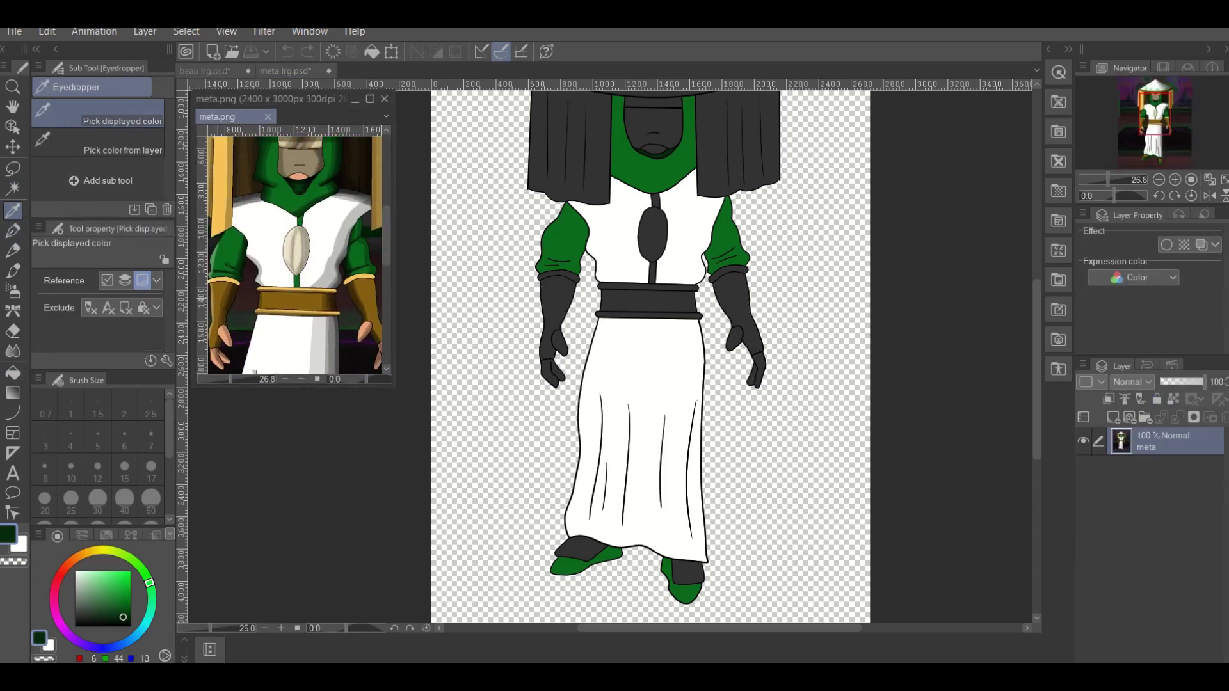
pyautogui.click(224, 298)
pyautogui.press('w')
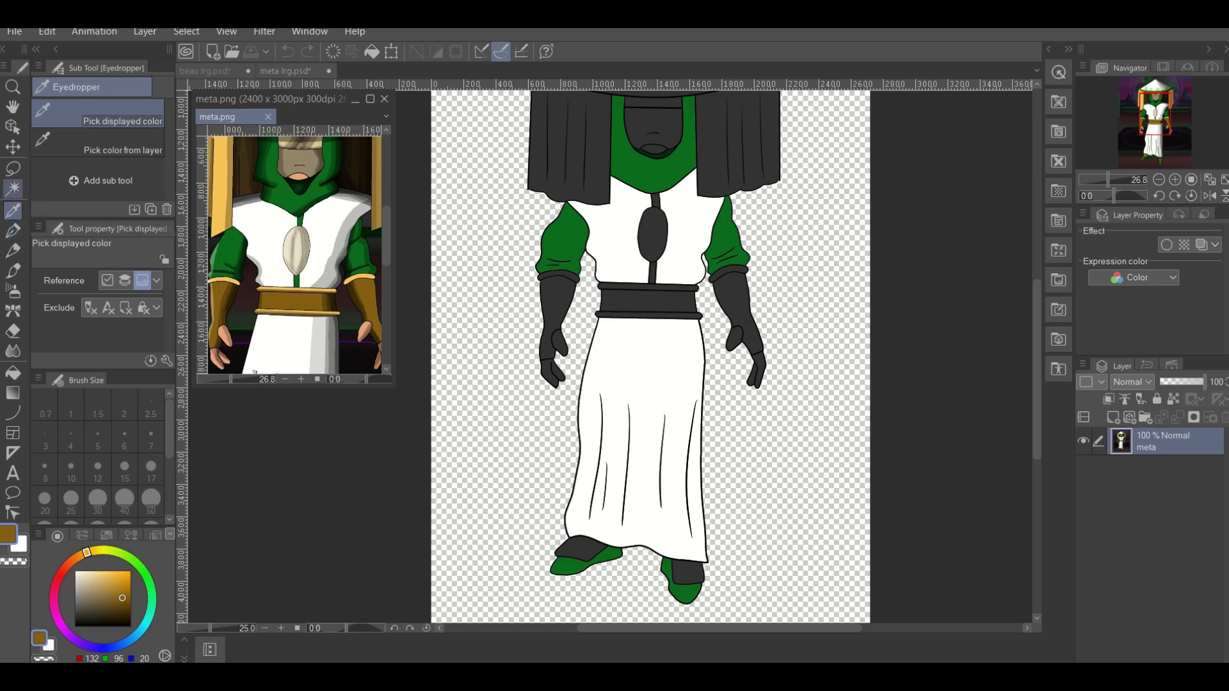
pyautogui.hotkey('ctrl', 'Tab')
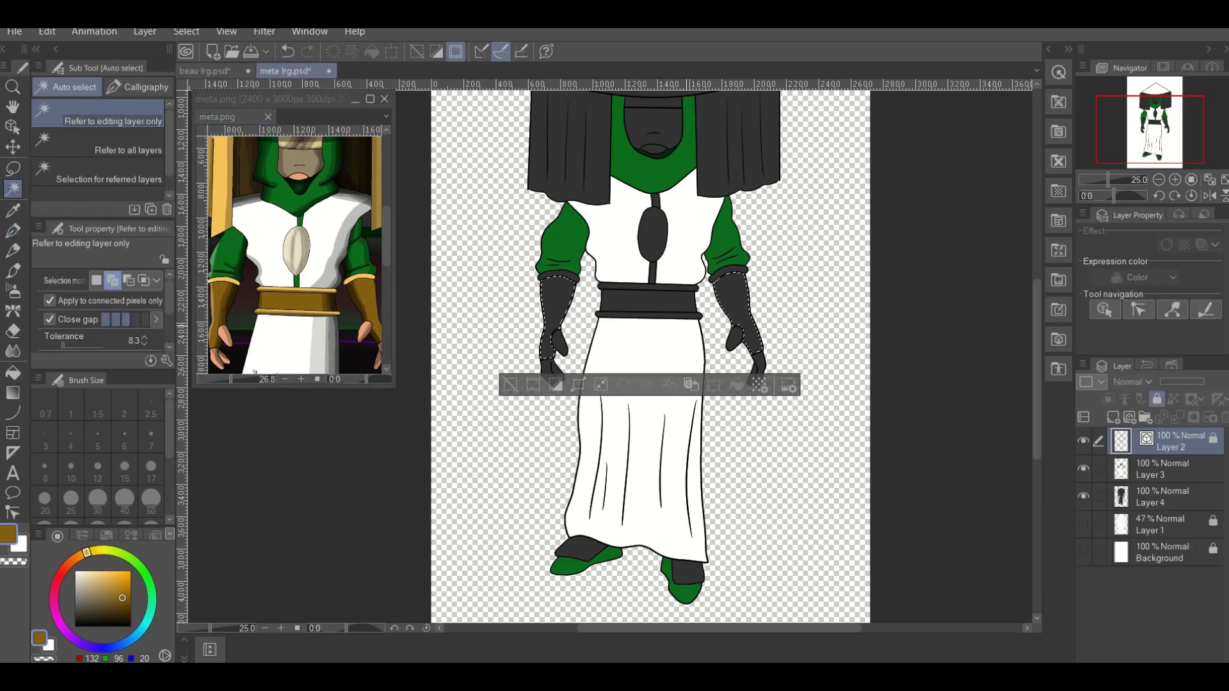
# Add the upper parts of both shoes and the hat's brim band to the selection on Layer 2.
pyautogui.click(579, 548)
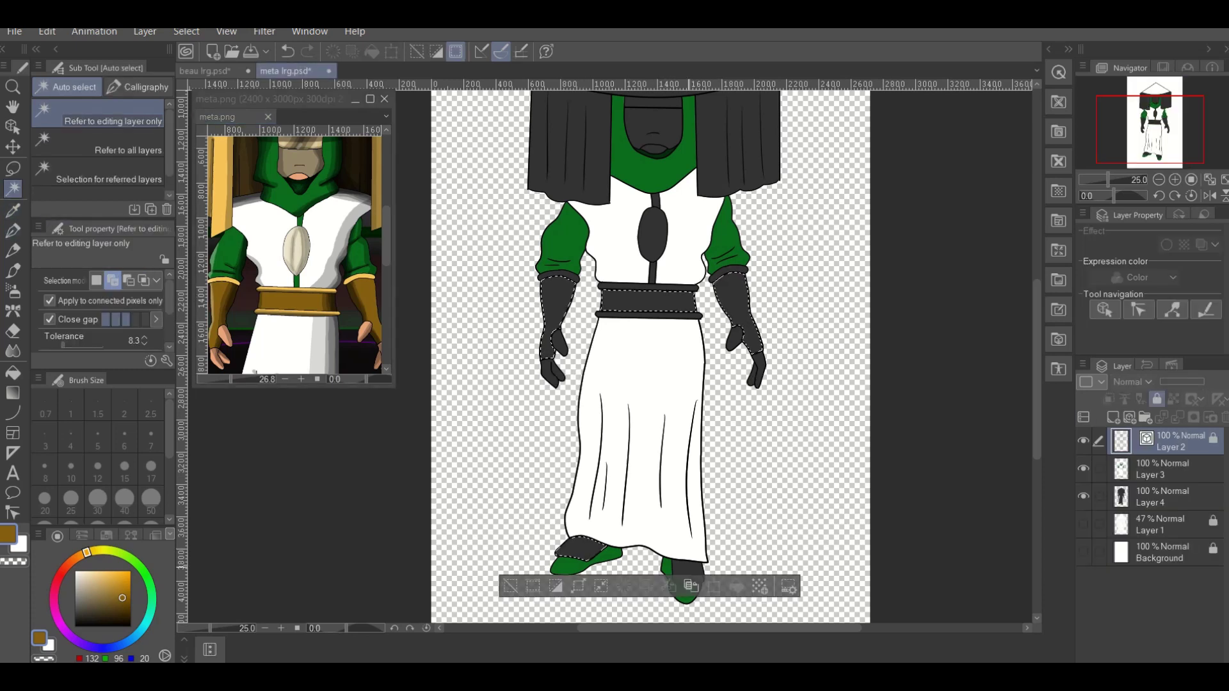
pyautogui.click(687, 572)
pyautogui.scroll(3, 649, 356)
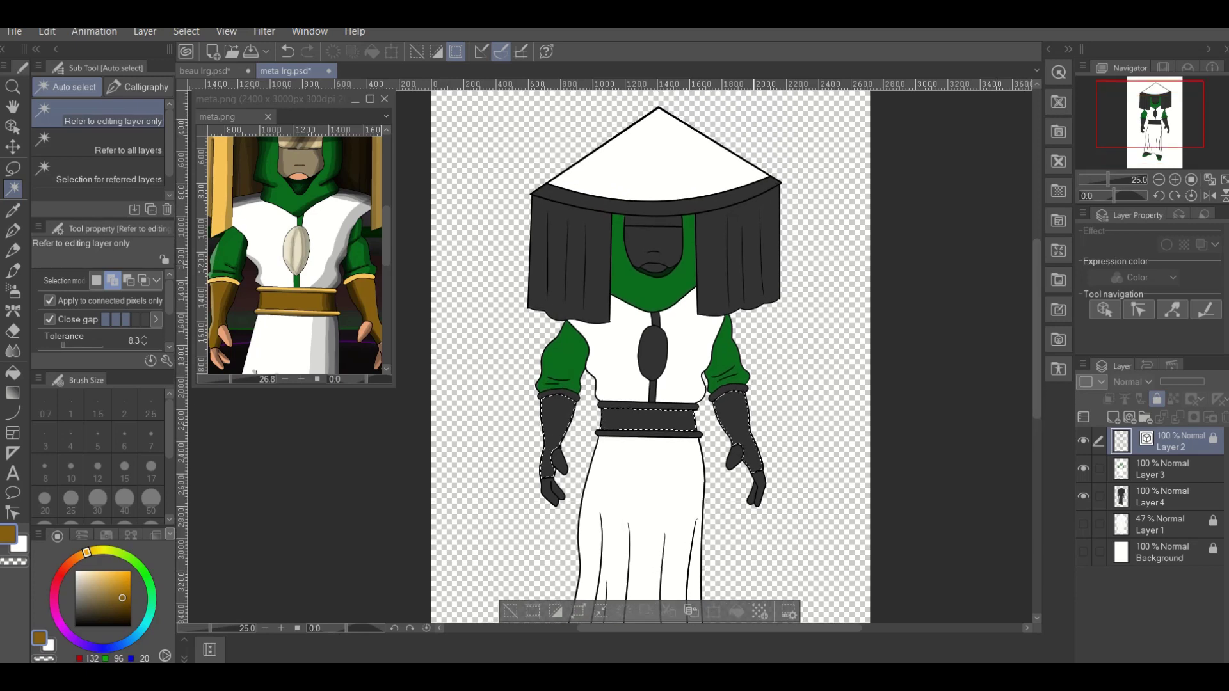
pyautogui.click(736, 195)
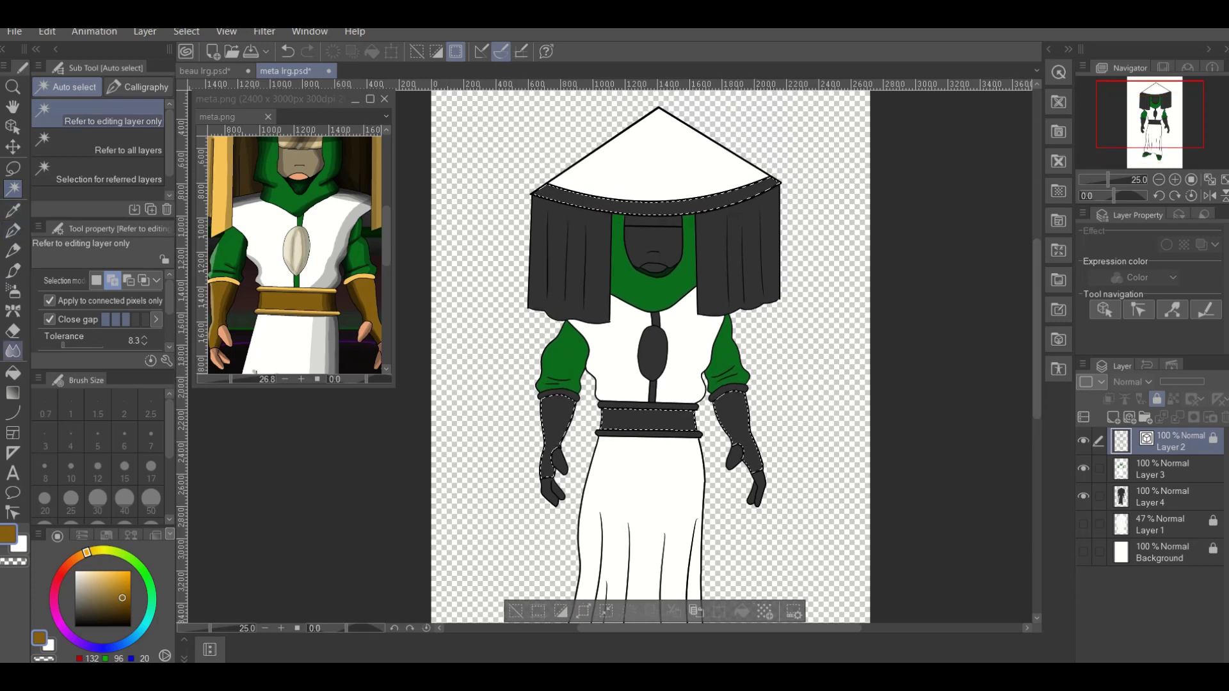
# Fill the selected gloves, belt, hat brim and shoe uppers with the sampled brown on Layer 3 and deselect.
pyautogui.click(12, 373)
pyautogui.hotkey('alt', '[')
pyautogui.hotkey('alt', '[')
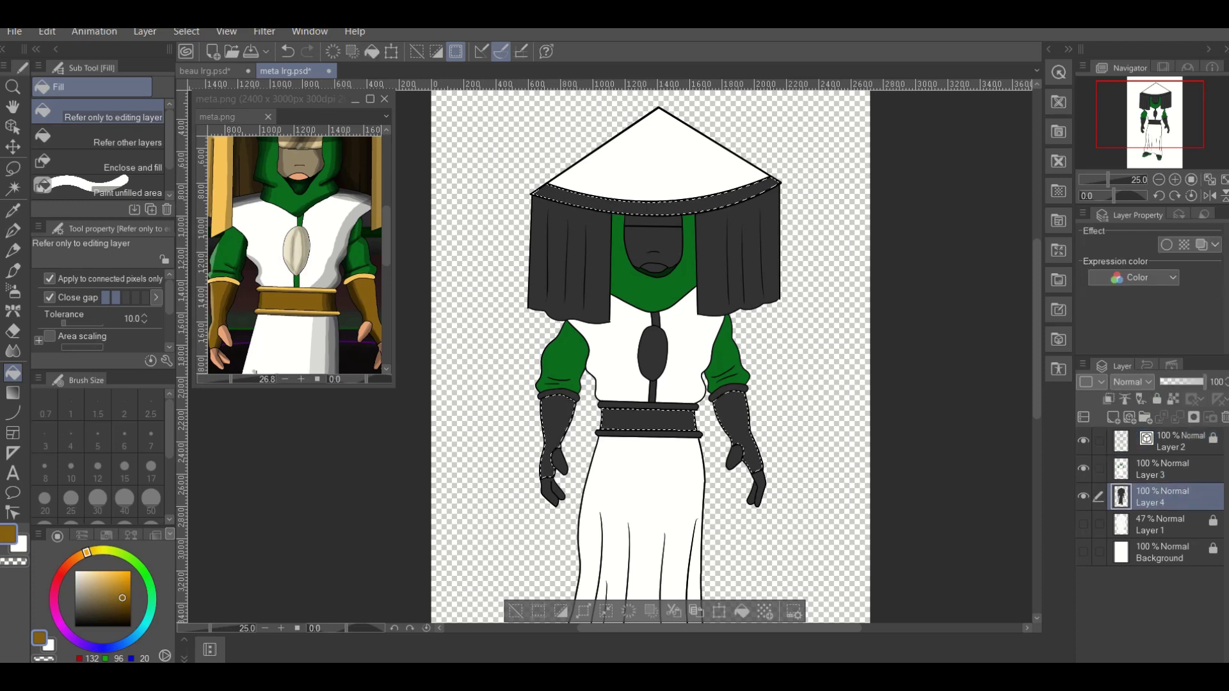
pyautogui.hotkey('alt', ']')
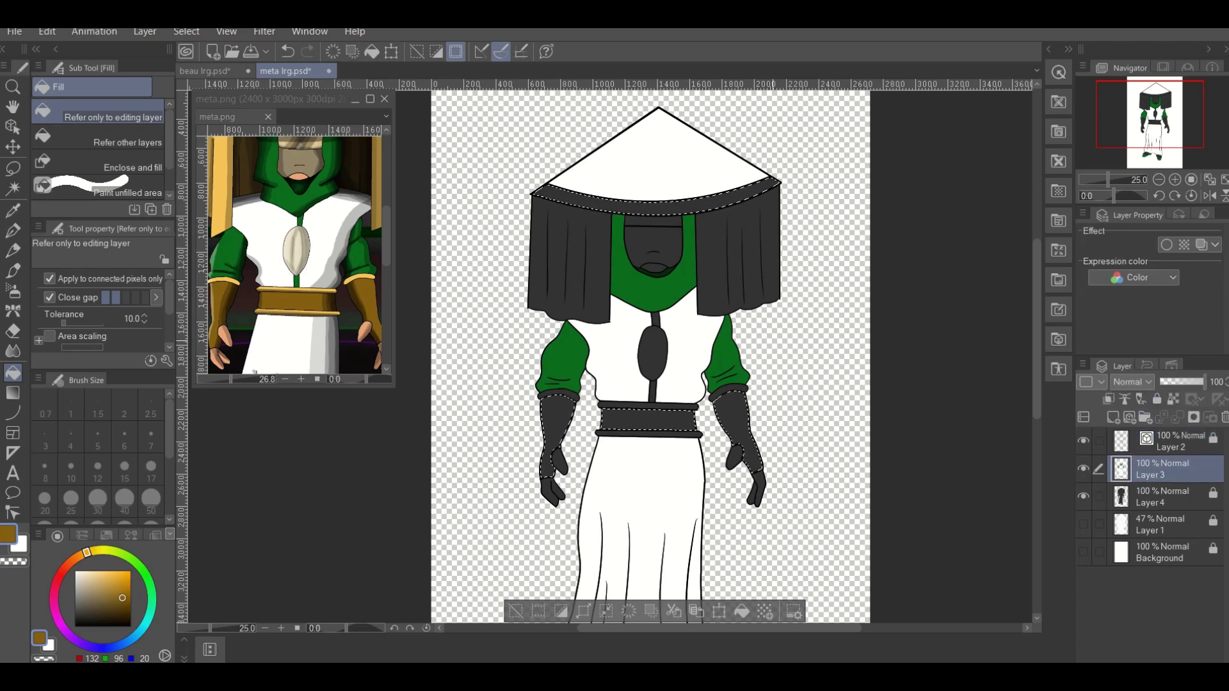
pyautogui.hotkey('alt', 'BackSpace')
pyautogui.hotkey('alt', 'BackSpace')
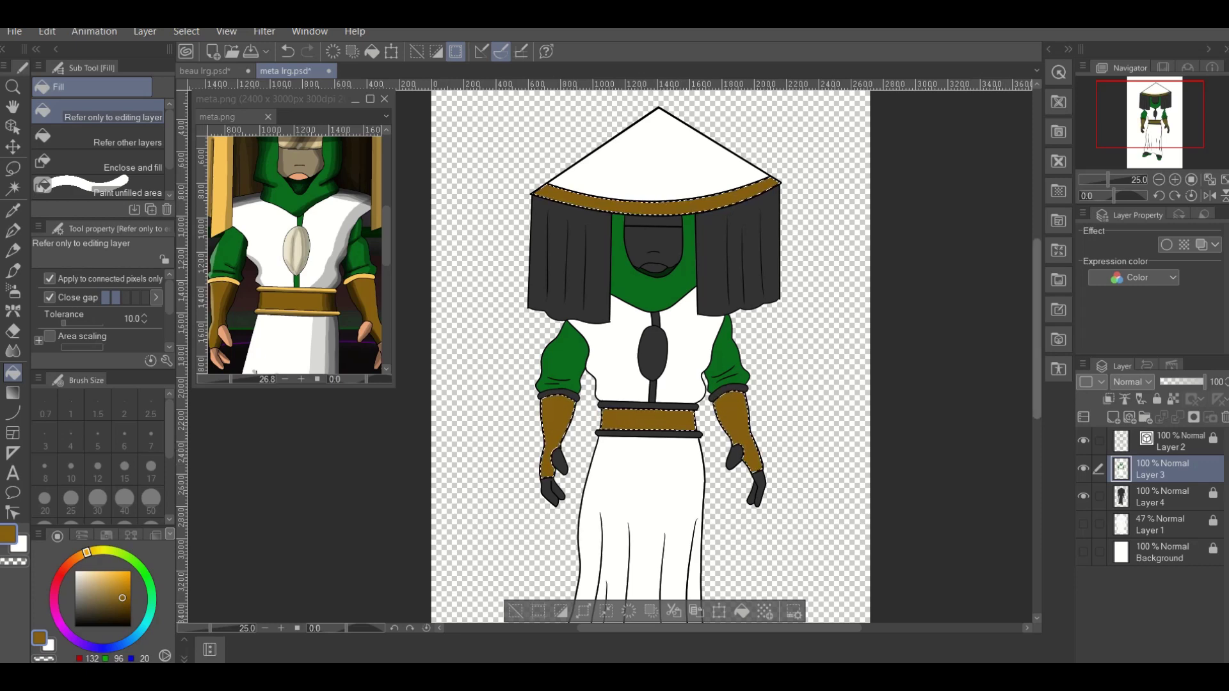
pyautogui.scroll(-5, 650, 352)
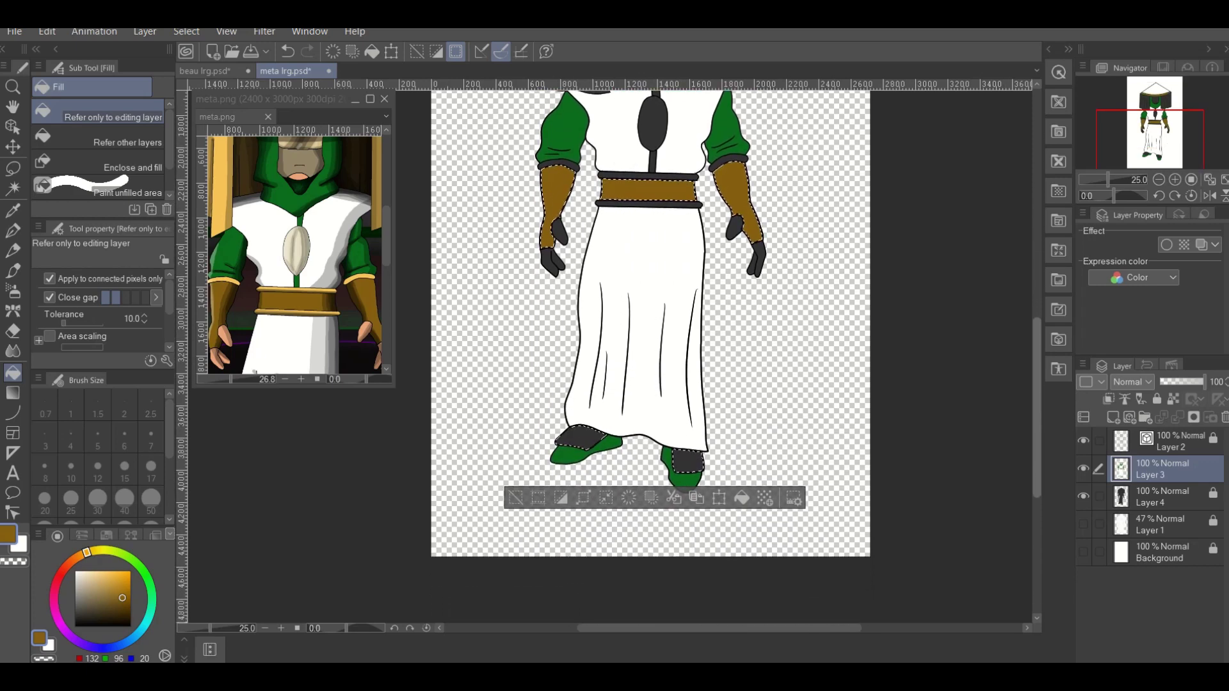
pyautogui.scroll(1, 650, 352)
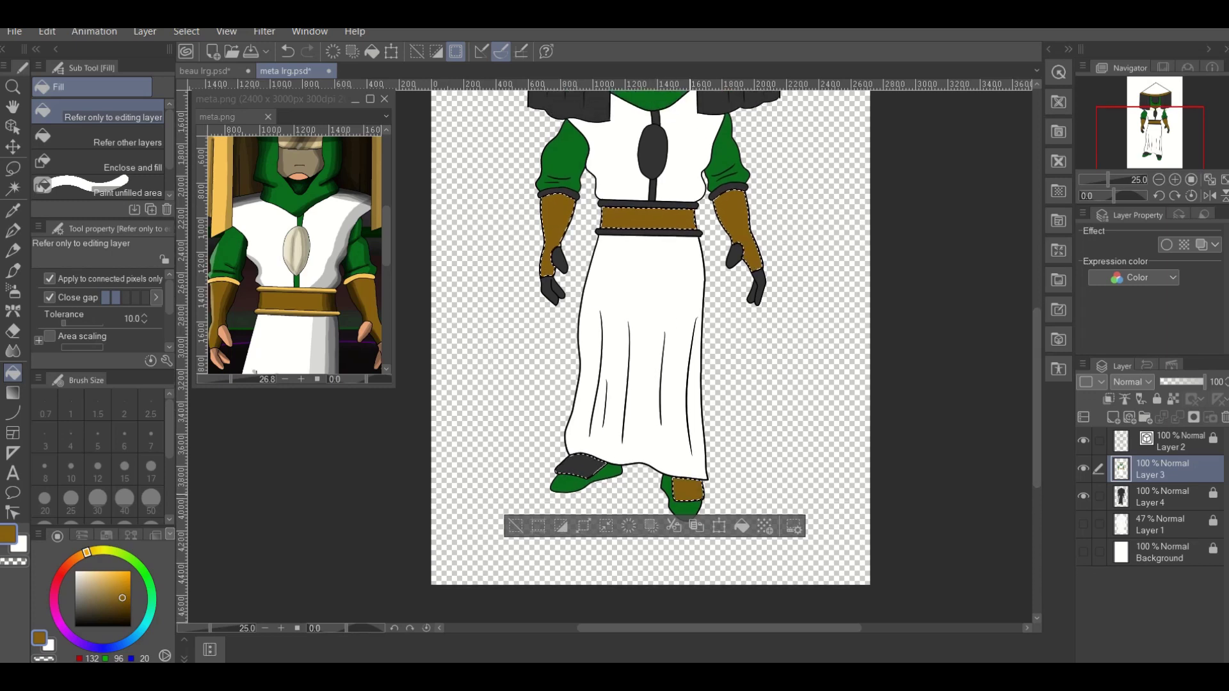
pyautogui.scroll(4, 650, 352)
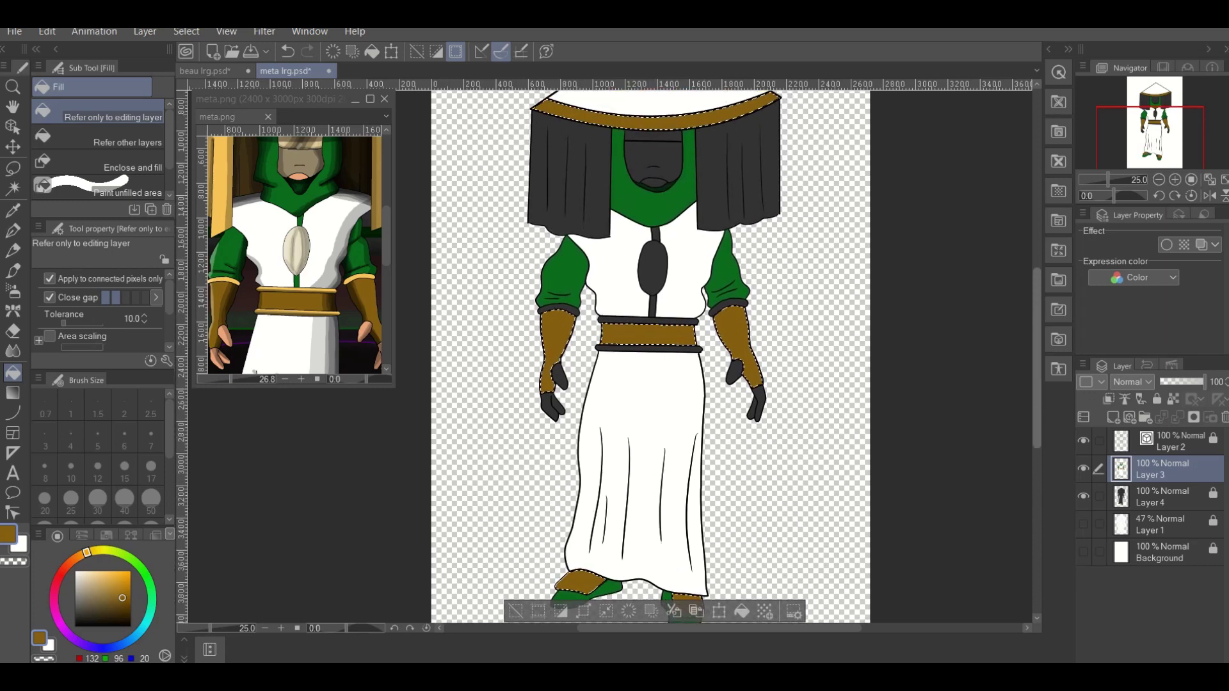
pyautogui.hotkey('alt', 's')
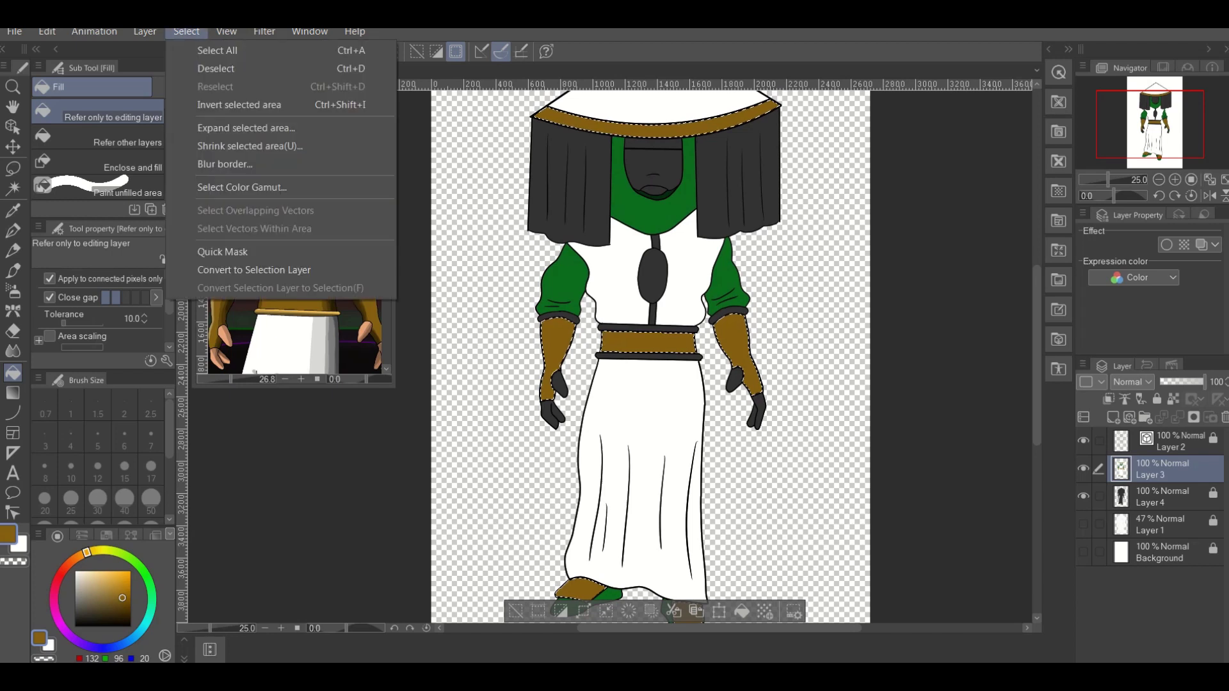
pyautogui.press('Down')
pyautogui.press('Return')
# Auto-select the two cloth drapes hanging from the hat brim on Layer 2.
pyautogui.press('w')
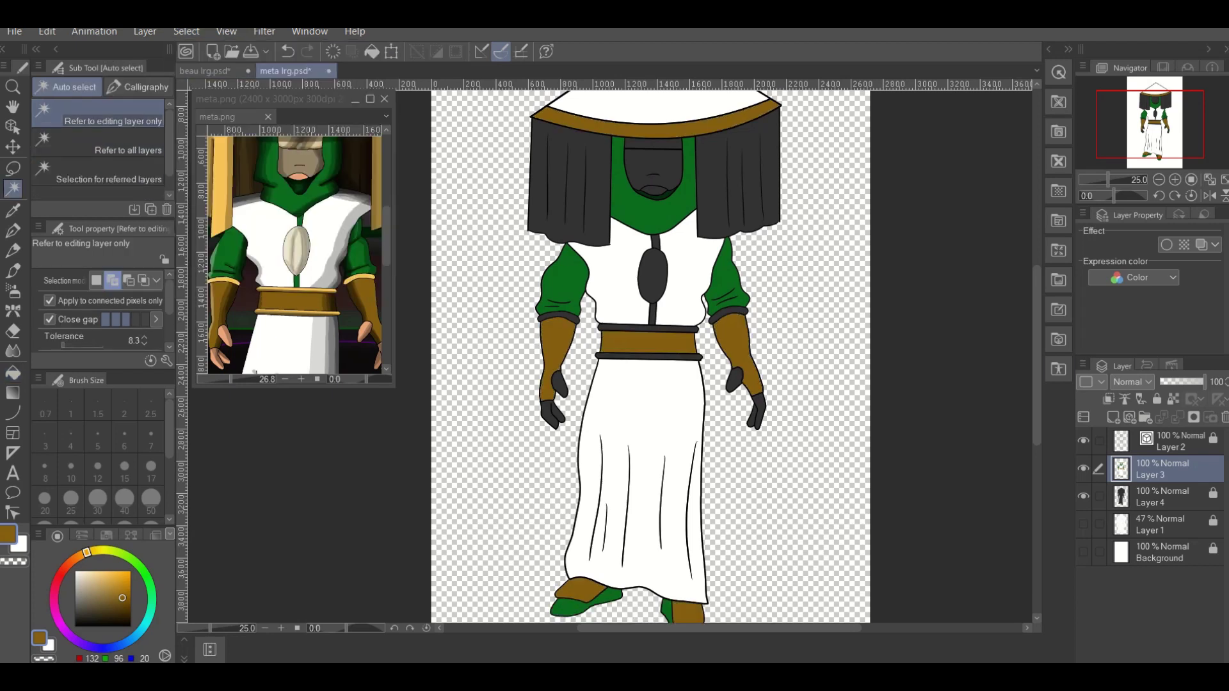
pyautogui.click(1171, 441)
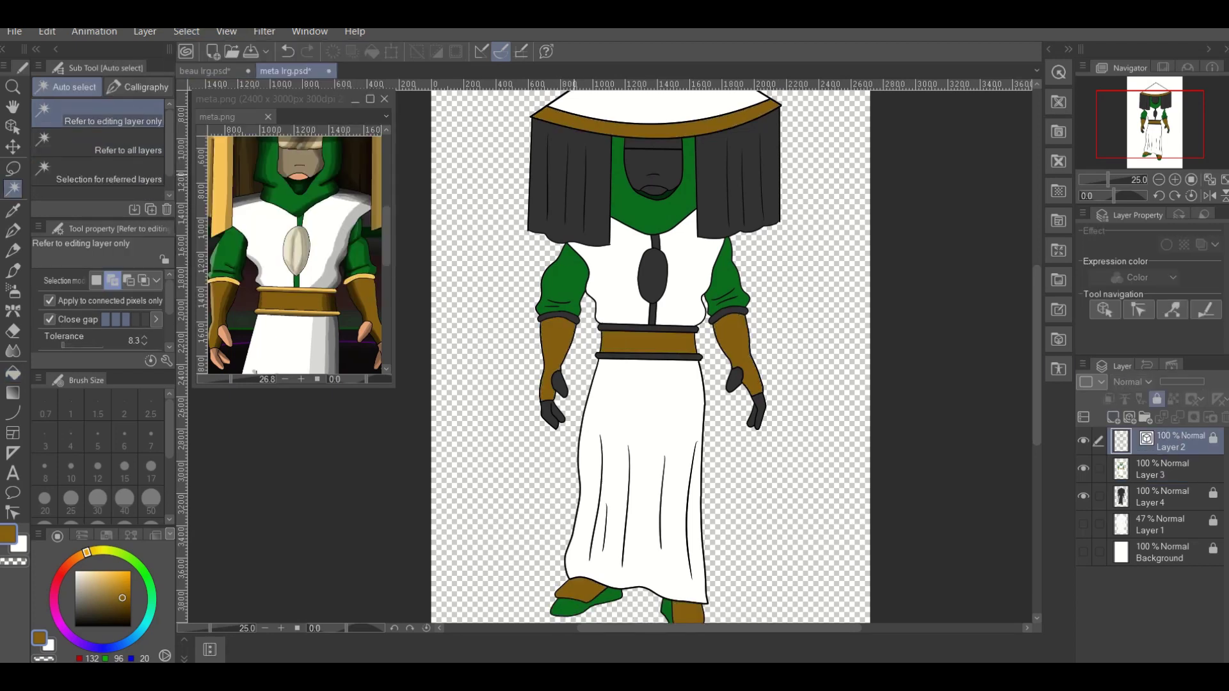
pyautogui.click(568, 186)
pyautogui.click(736, 186)
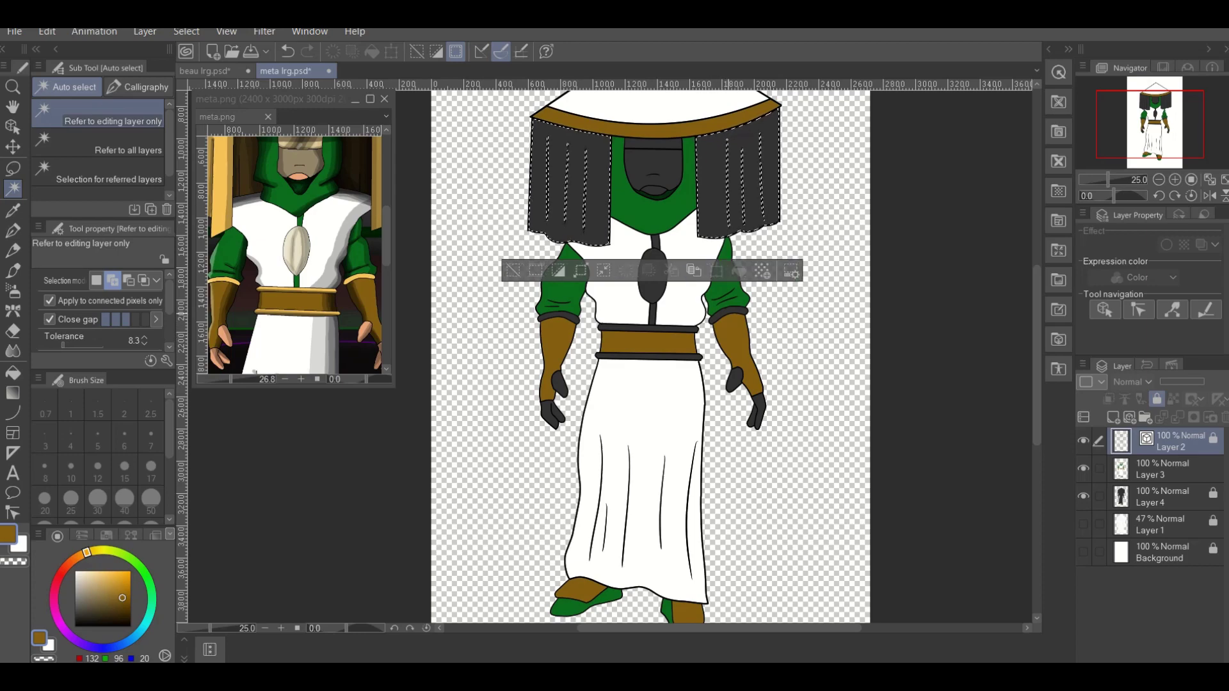